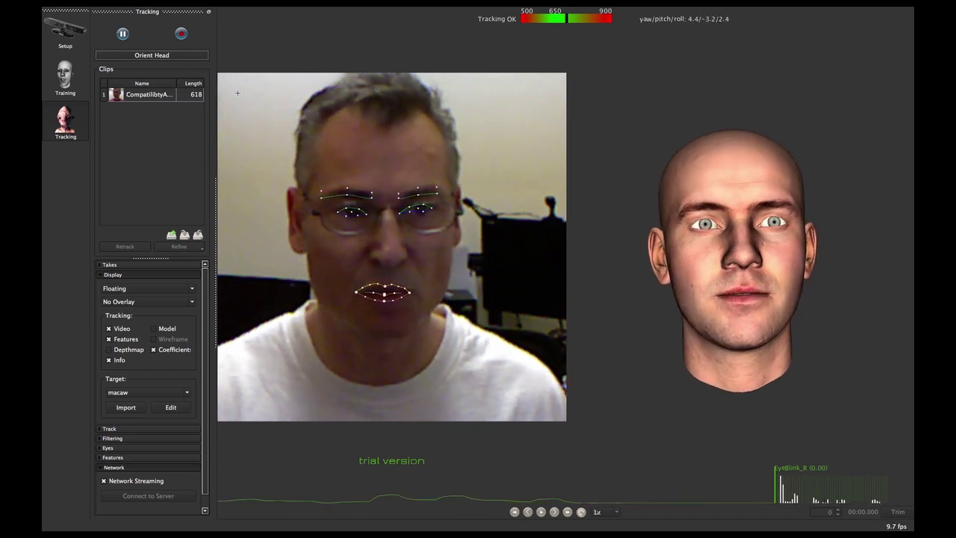
Step: Capture a new performance take, producing the 445-frame clip Recording 000
click(181, 35)
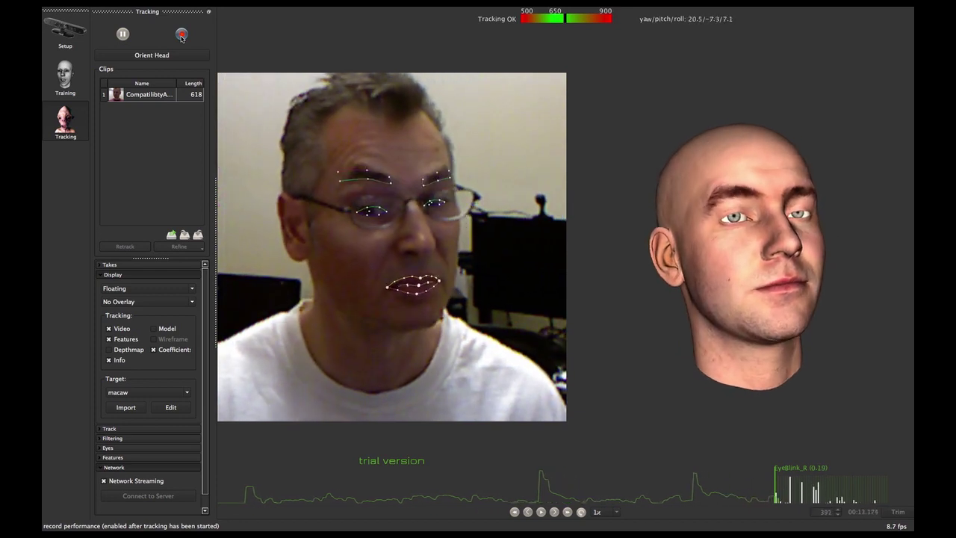
click(181, 35)
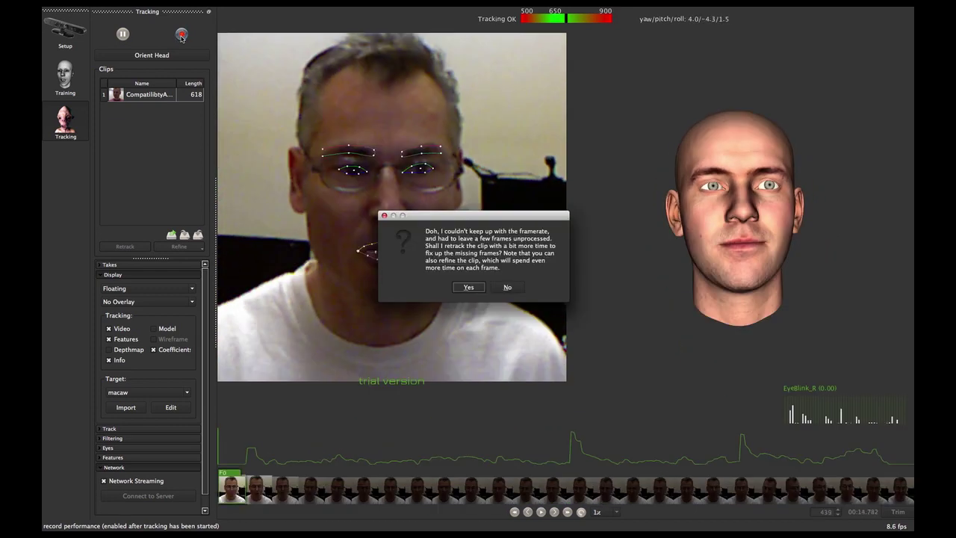
Step: Accept the framerate warning so all 445 frames of Recording 000 get retracked
click(468, 288)
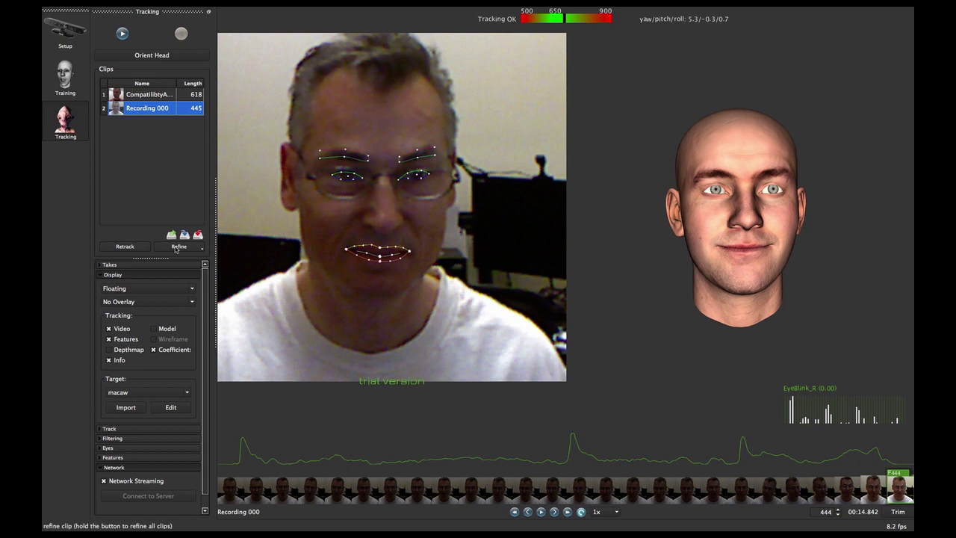
Step: Run a refine pass on Recording 000 through the multiframe rigid step
click(176, 247)
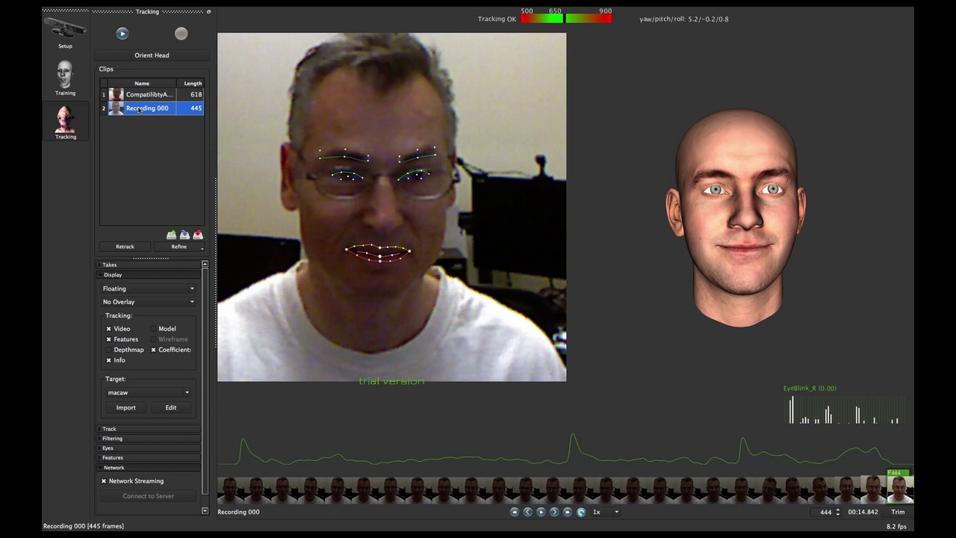
click(541, 512)
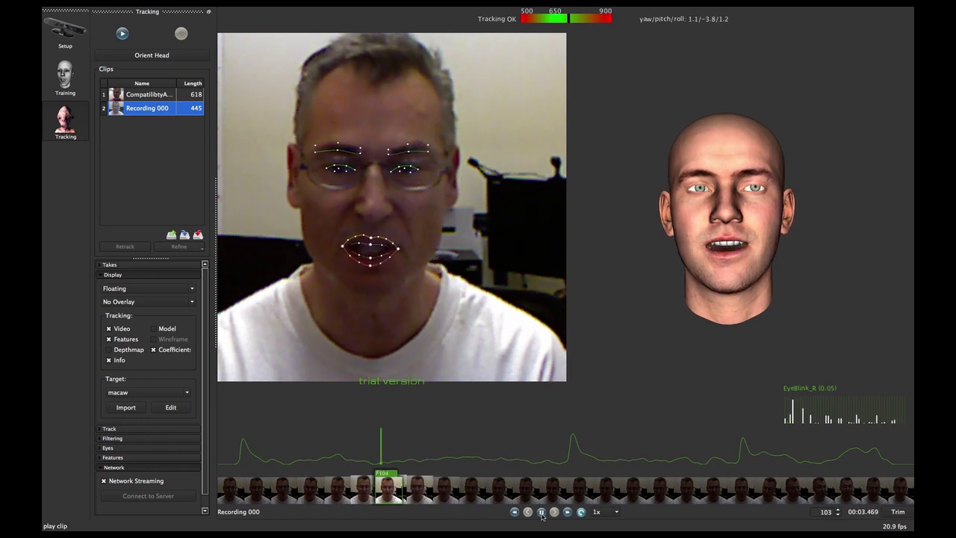
click(541, 512)
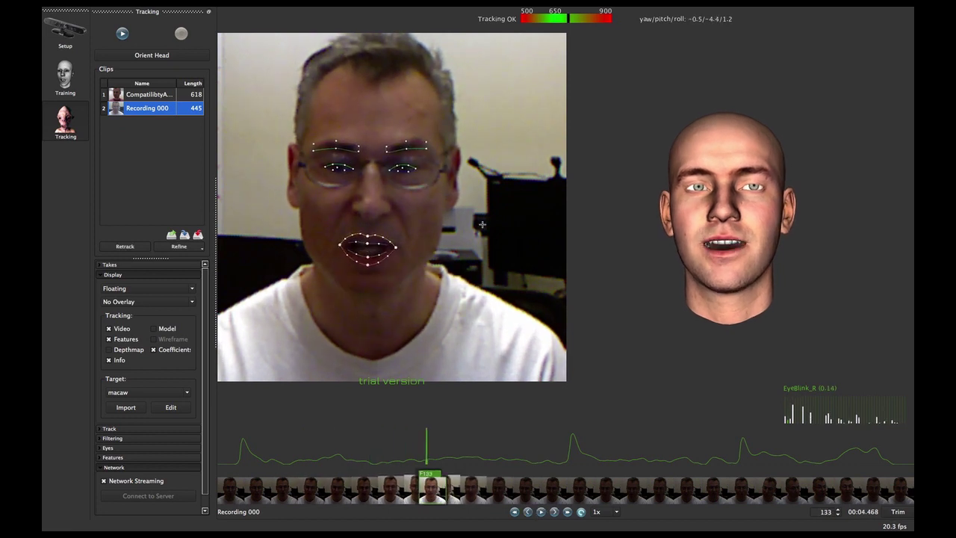
drag(440, 489, 346, 487)
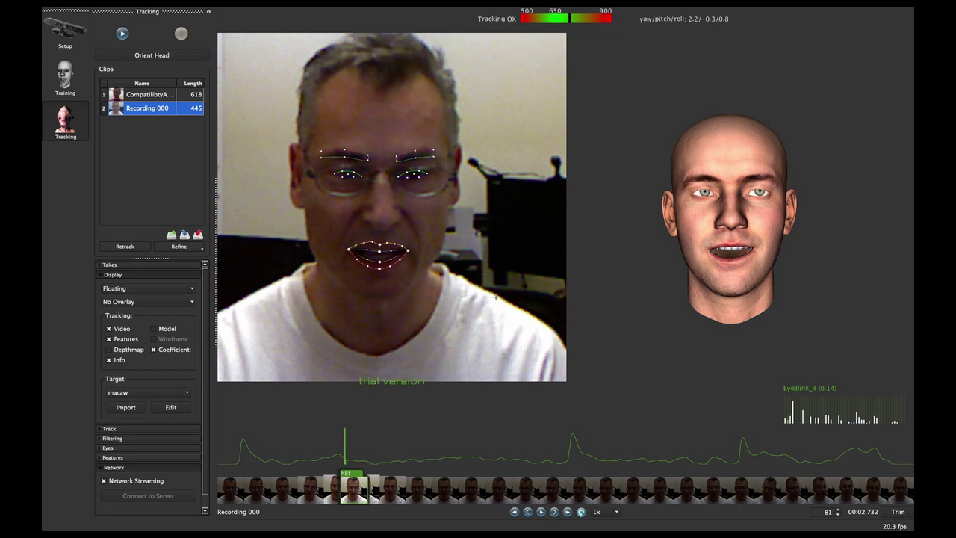
Step: Export Recording 000 as faceshift (FS) tracking data
right_click(142, 110)
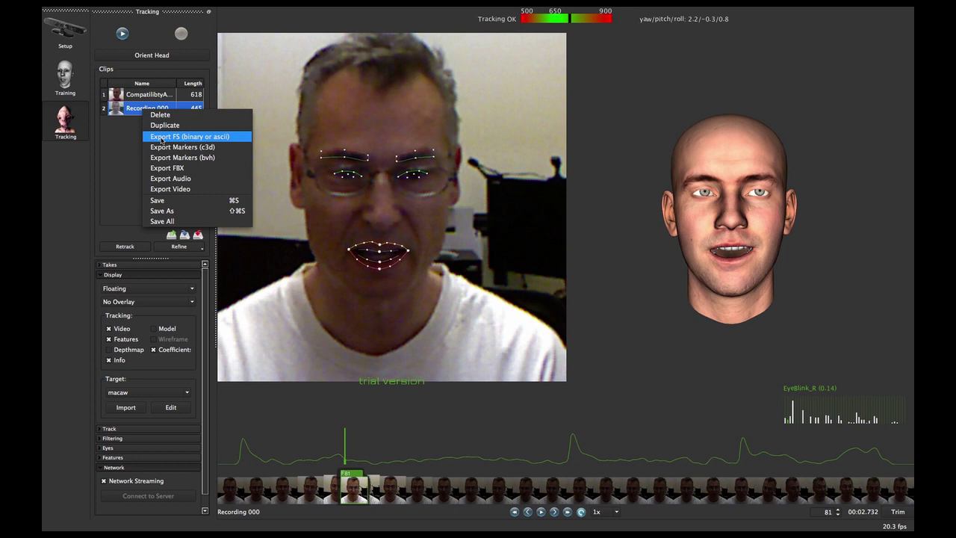
click(161, 136)
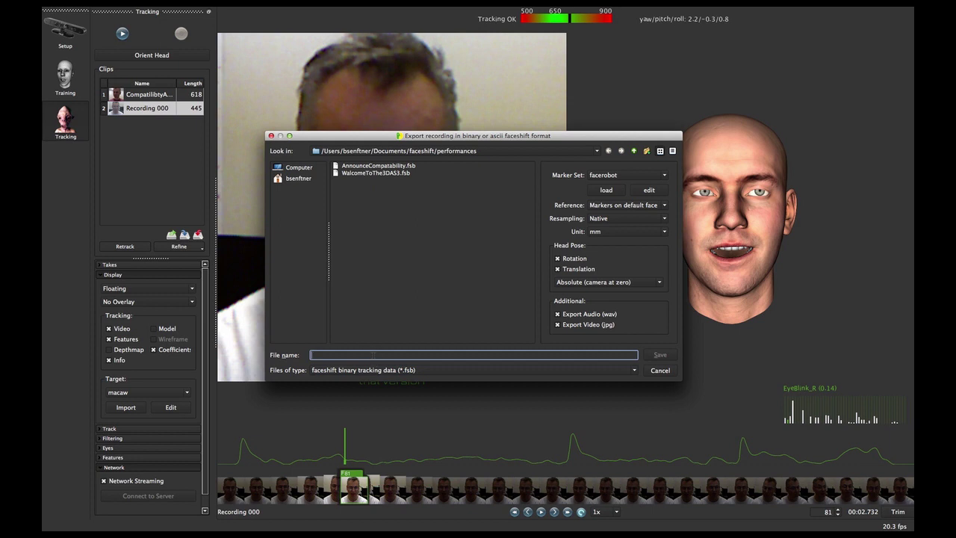
text(example)
click(660, 354)
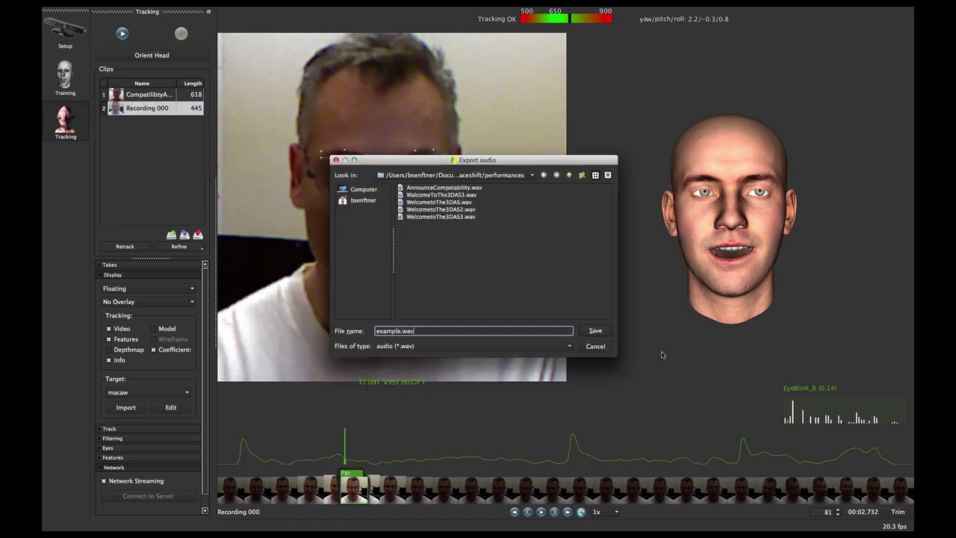
Step: Save the clip audio as example.wav, cancel the video sequence export, and switch to Maya
click(594, 330)
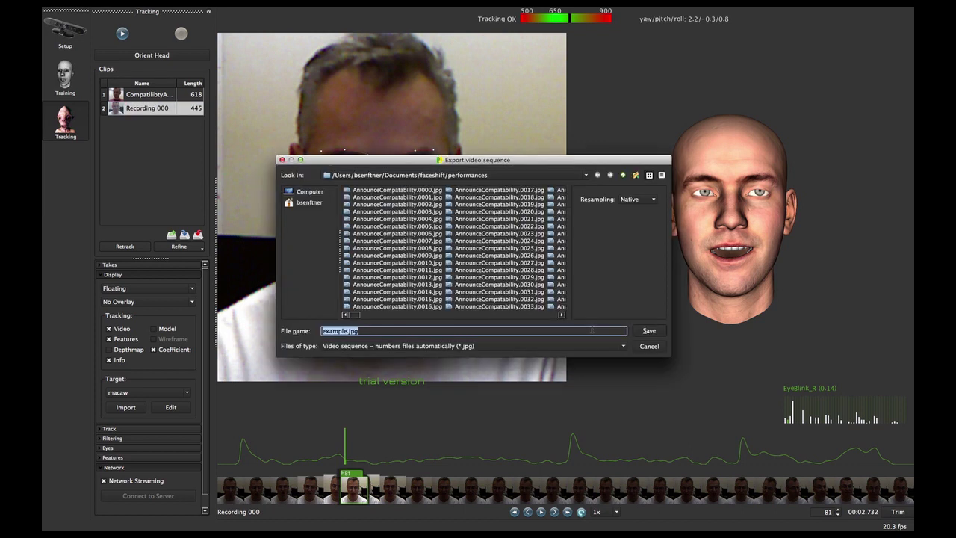
click(649, 331)
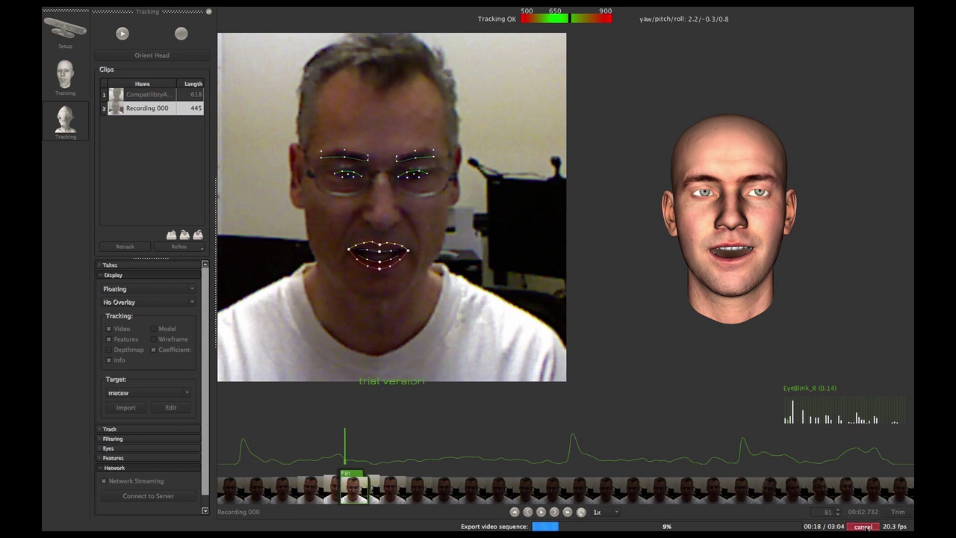
click(863, 526)
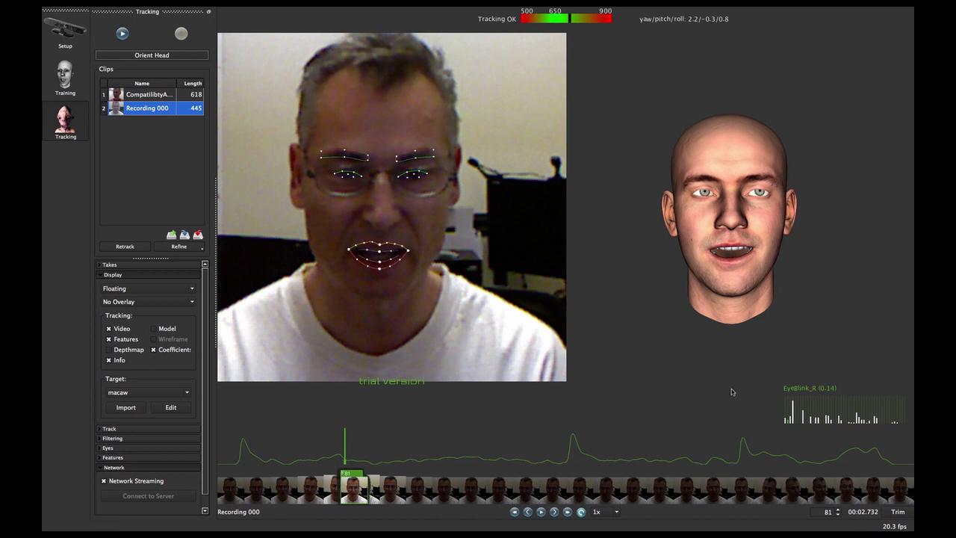
key(super+Tab)
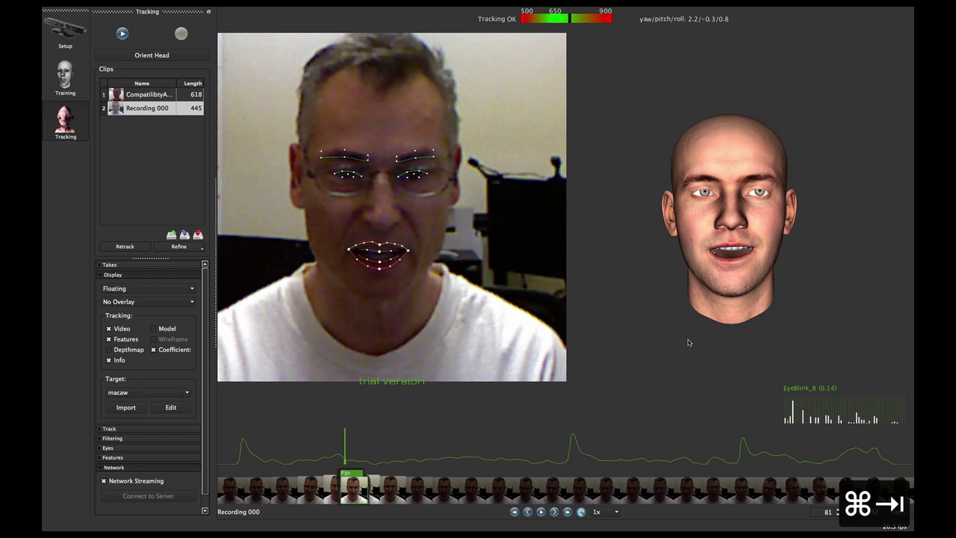
key(super+Tab)
key(super+Tab)
key(super+Tab)
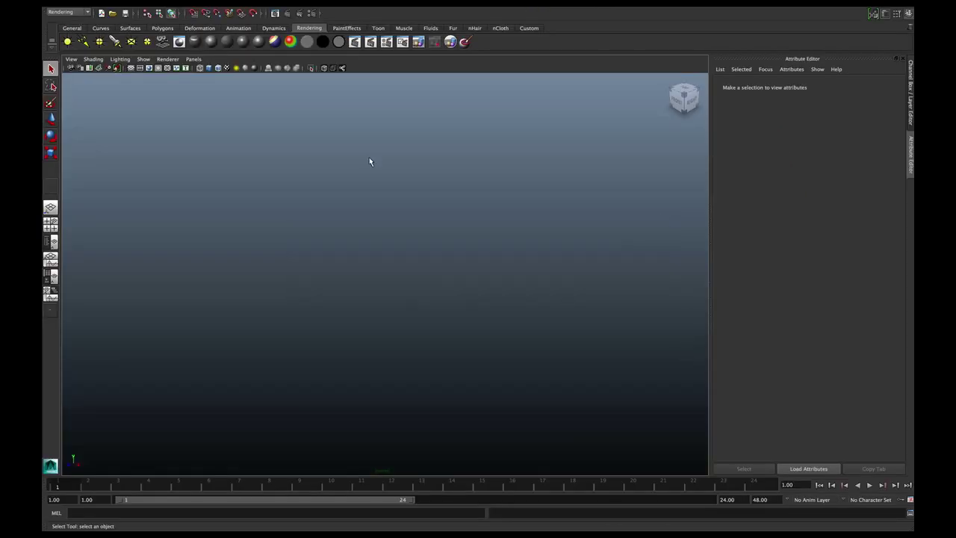
Step: Open the CGGS_FLIXOR_RIG_2012.ma face rig scene from File > Open Scene
click(101, 0)
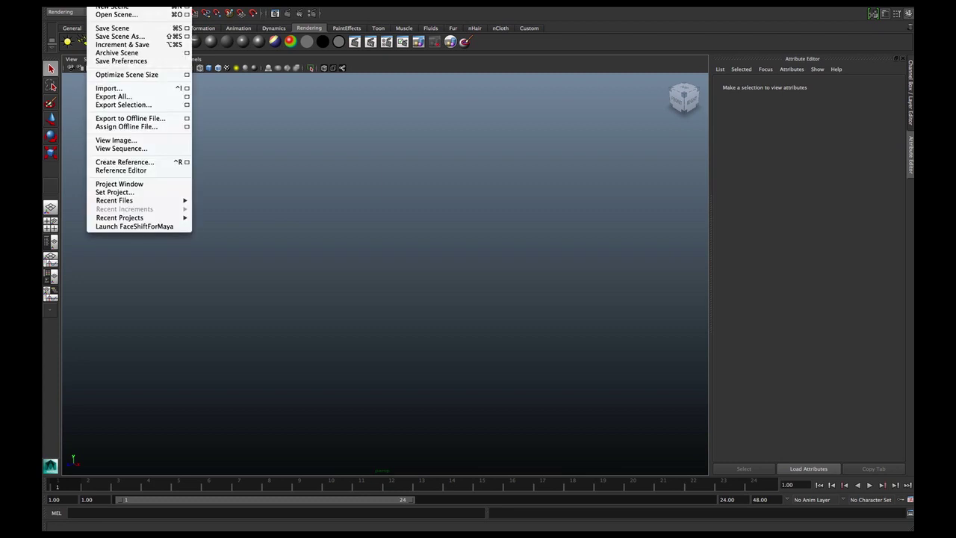
click(107, 16)
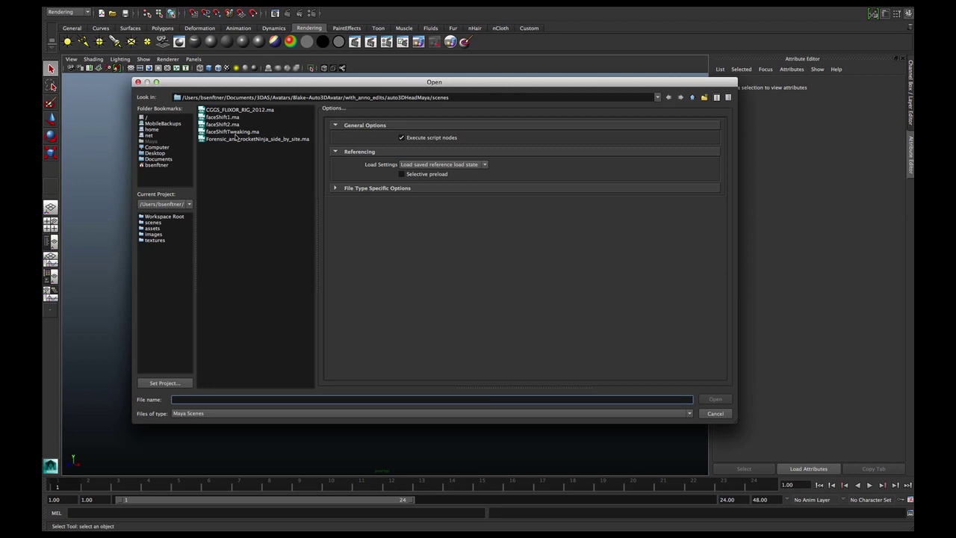
click(226, 109)
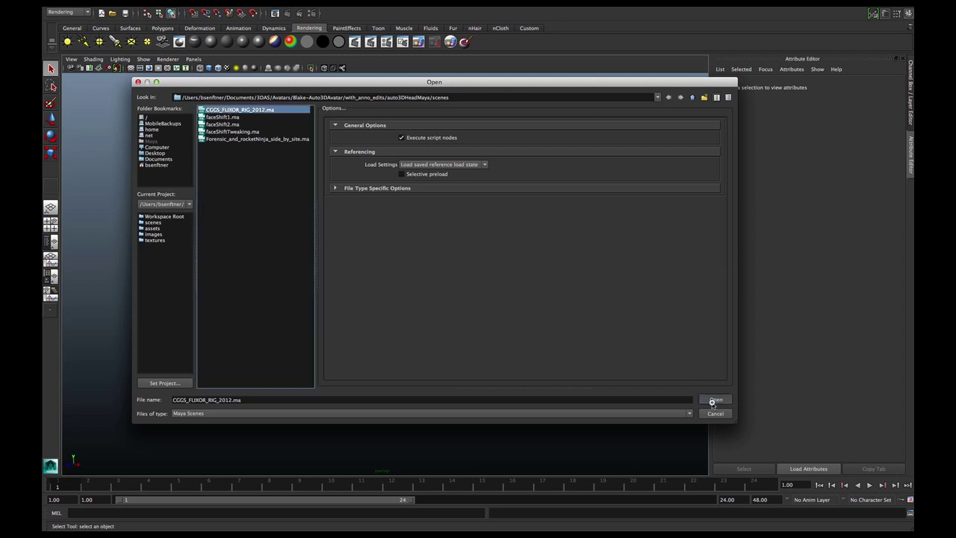
click(715, 399)
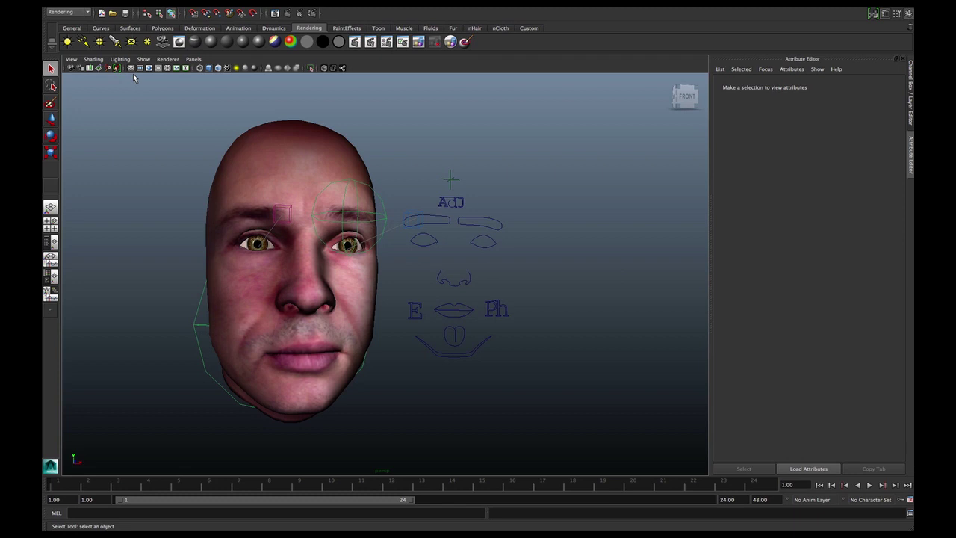
Step: Launch the FaceShiftForMaya panel and choose A3DA_FaceShift1p2_retargetting.fsmap from the Avatars folder as the retargeting file
click(100, 2)
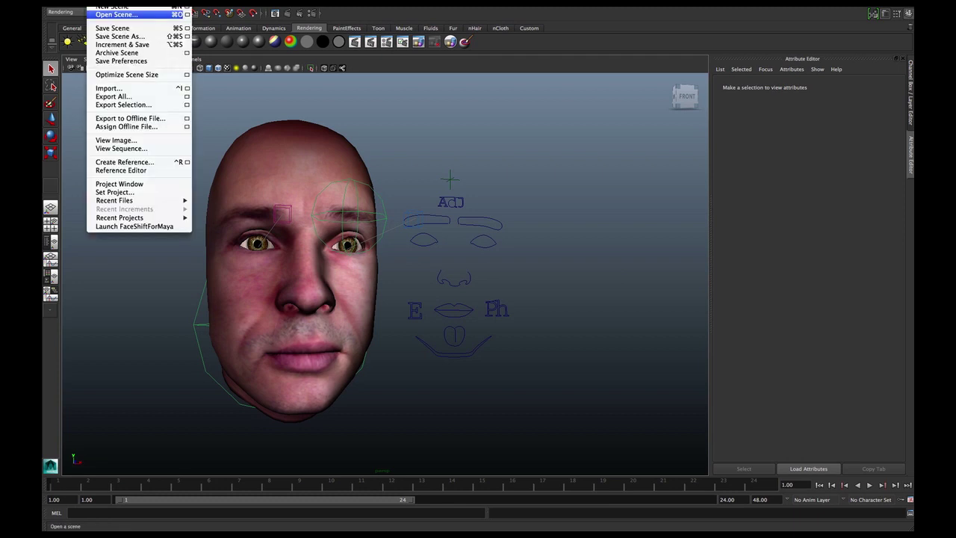
click(147, 227)
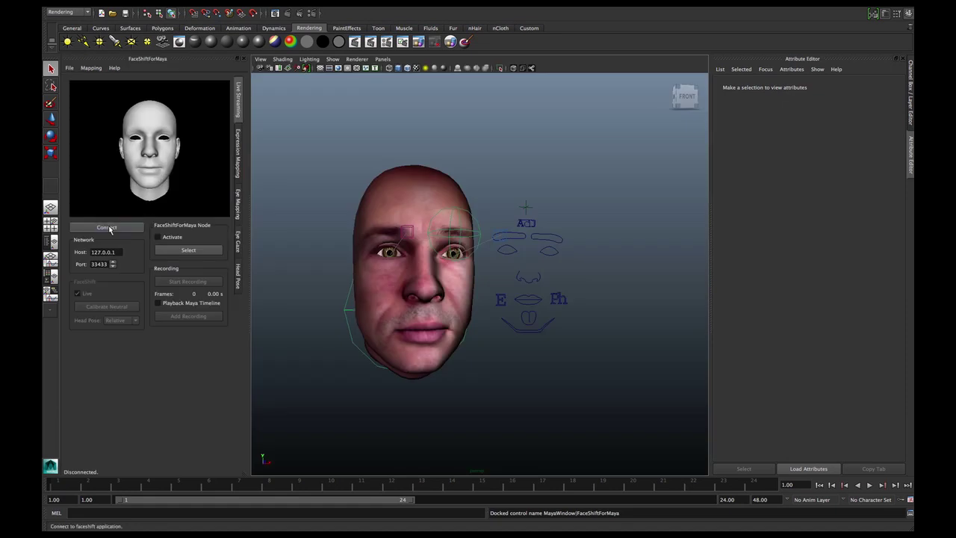
click(69, 68)
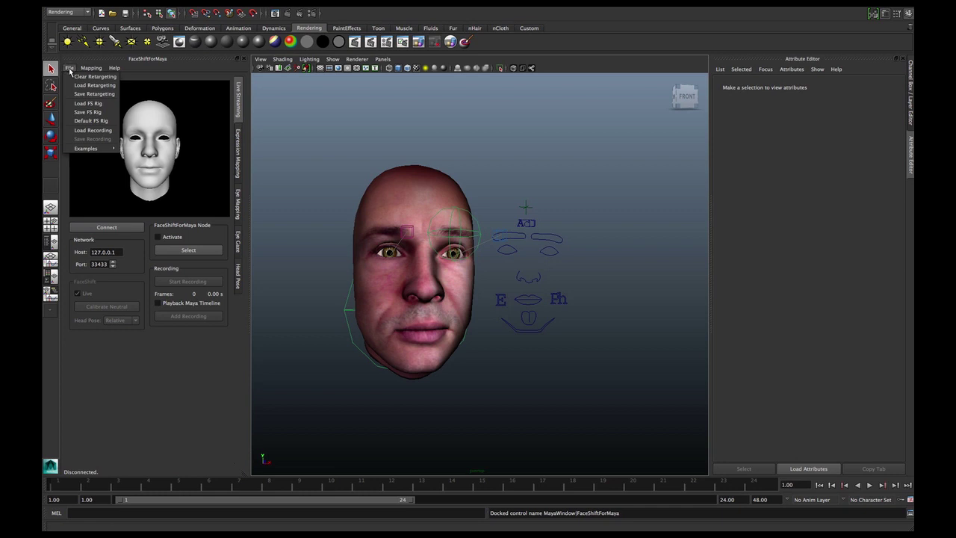
click(76, 86)
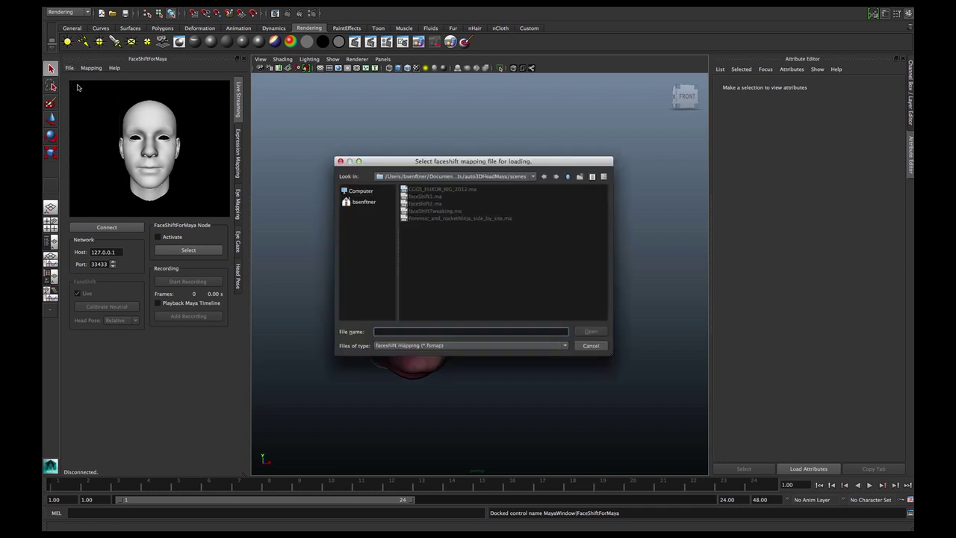
click(568, 177)
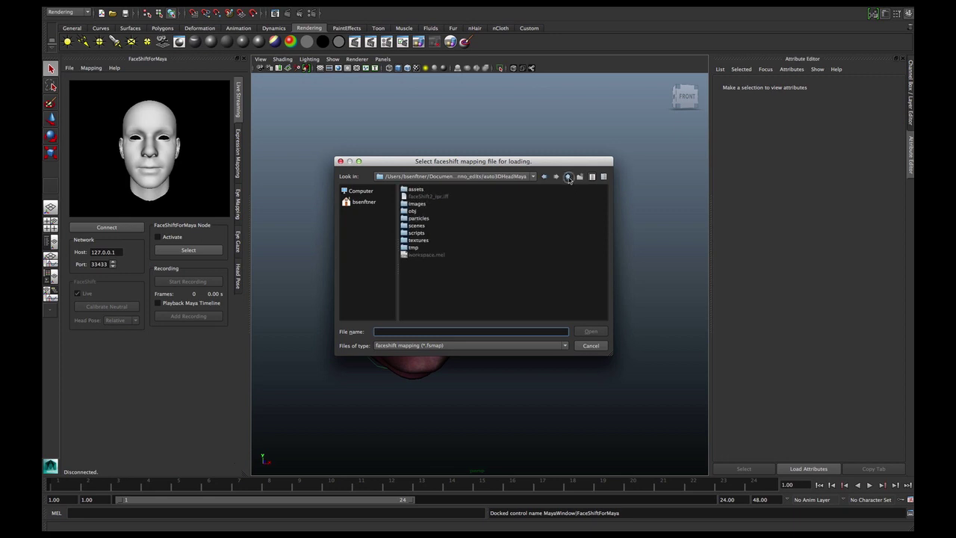
click(568, 177)
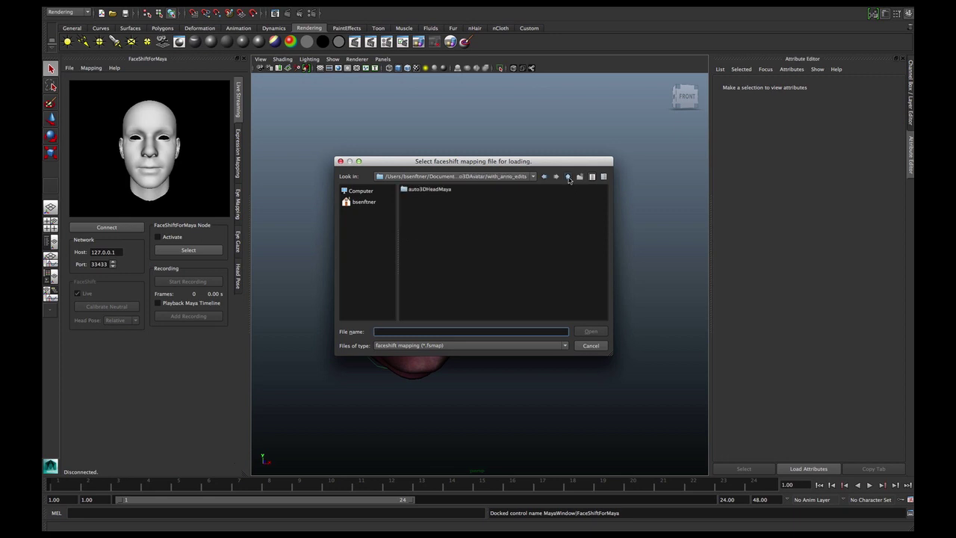
click(568, 177)
click(568, 177)
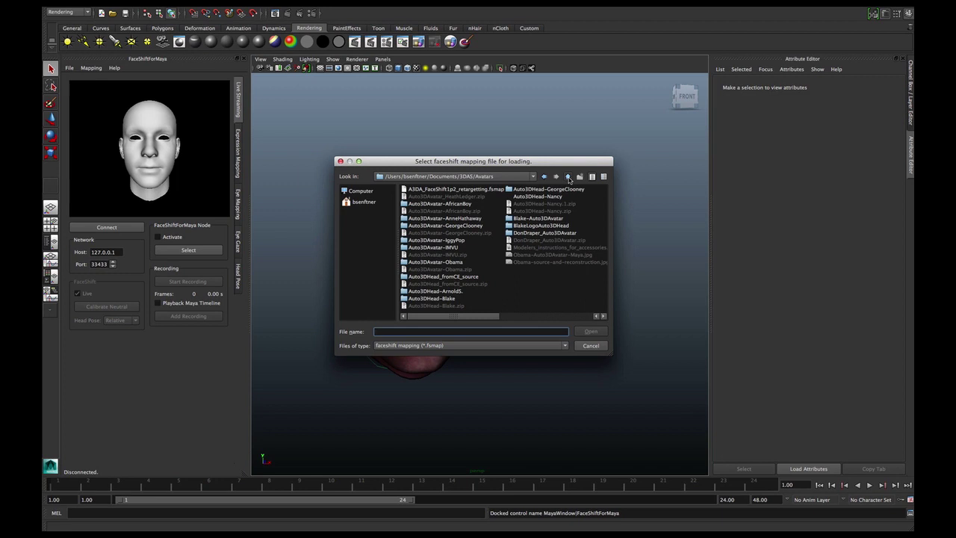
click(428, 191)
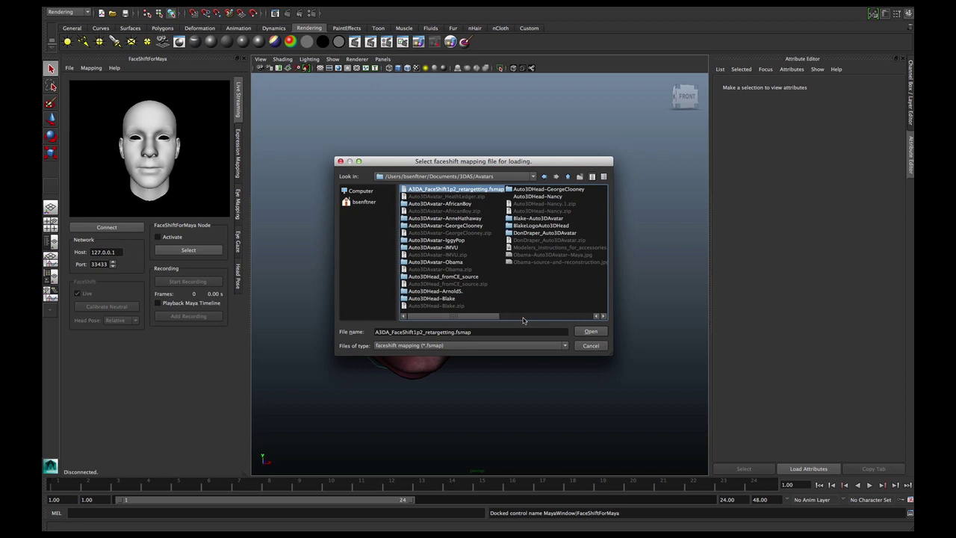
Step: Load the mapping, connect to faceshift at 127.0.0.1 port 33433, and switch Live streaming off
click(588, 331)
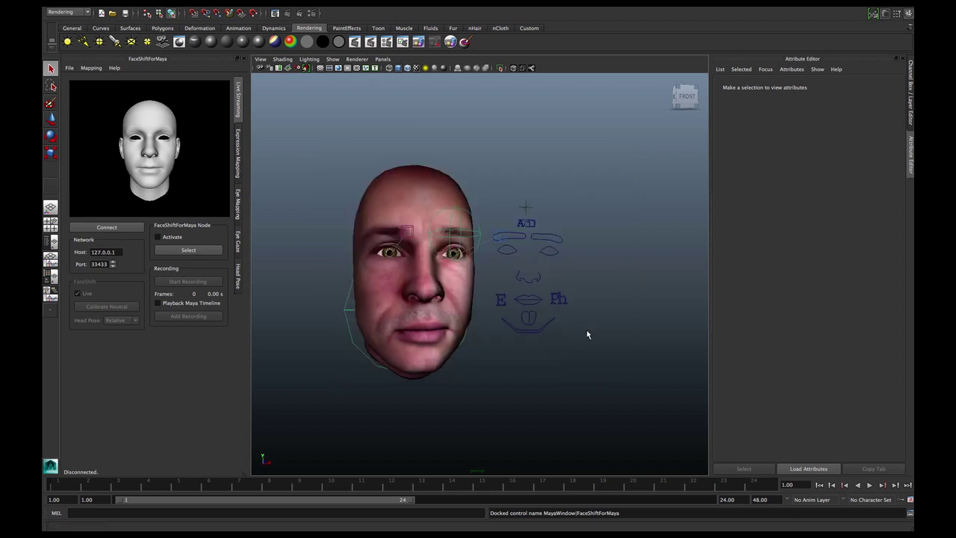
click(239, 157)
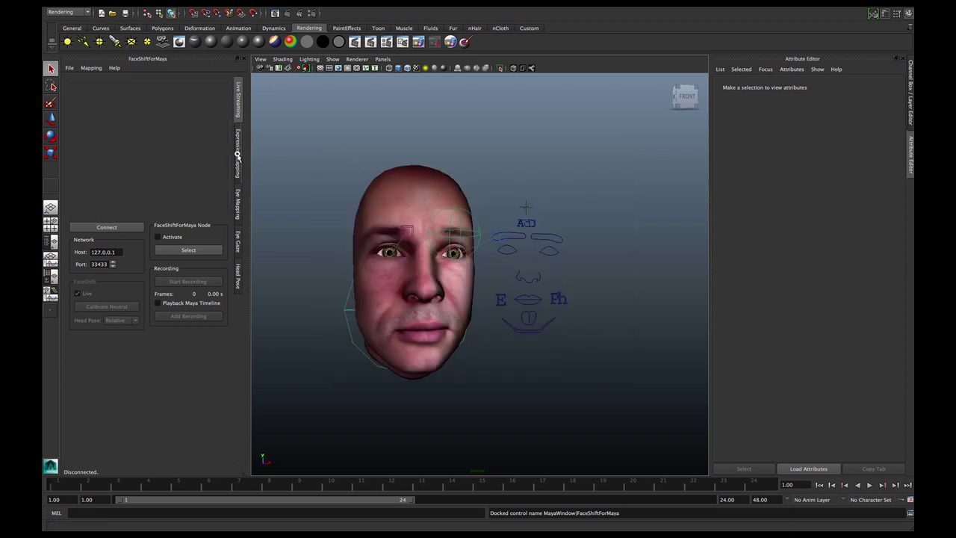
click(239, 105)
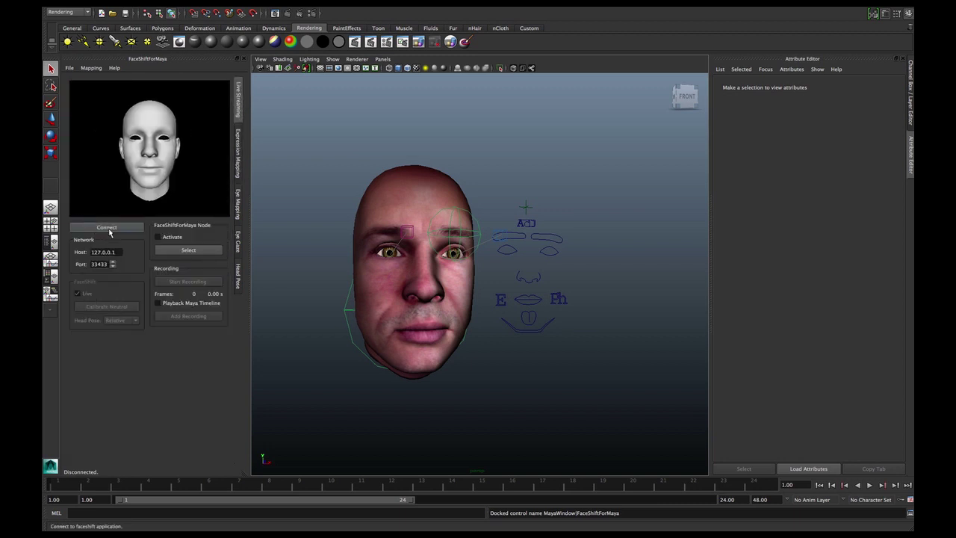
click(110, 228)
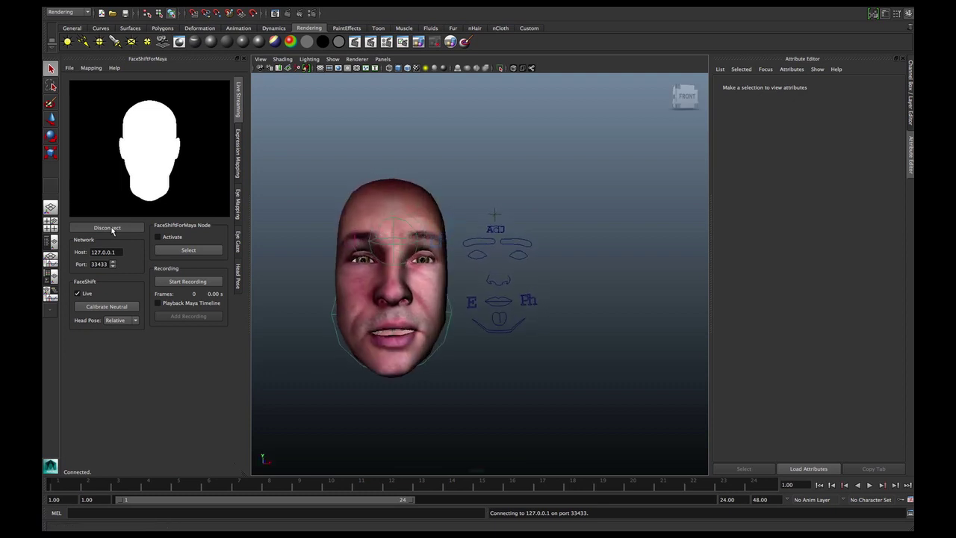
click(78, 294)
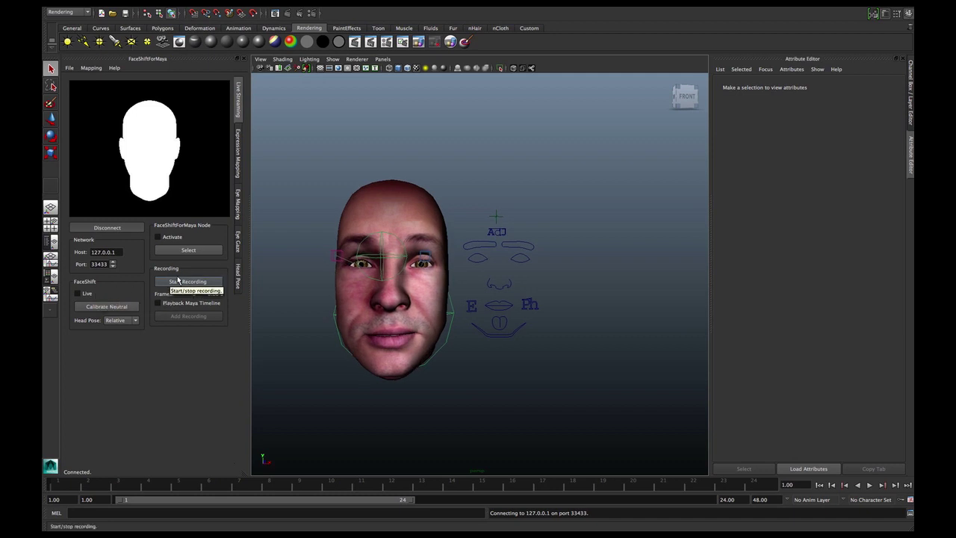
Step: Load example.fsb from Documents/FaceShift/performances, giving 445 frames lasting 14.85 s
click(70, 68)
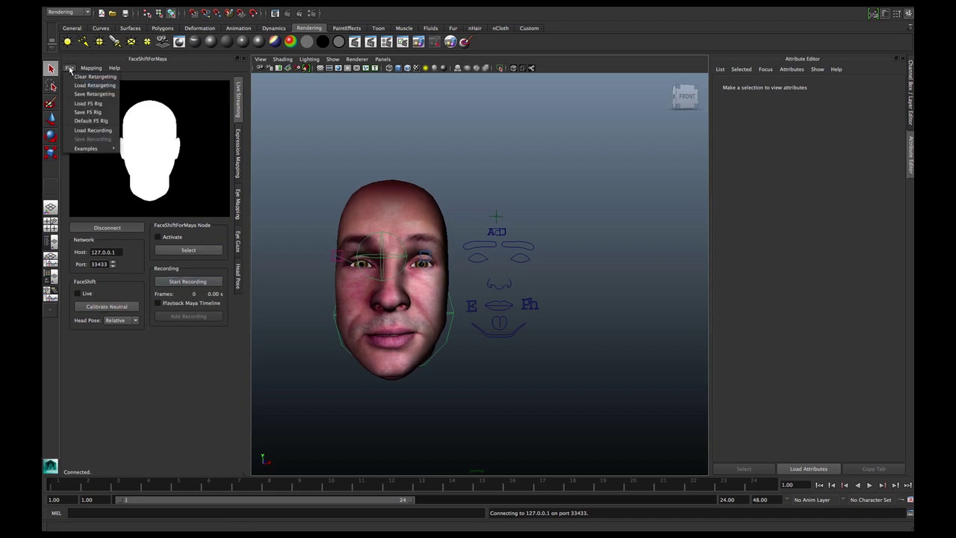
click(88, 130)
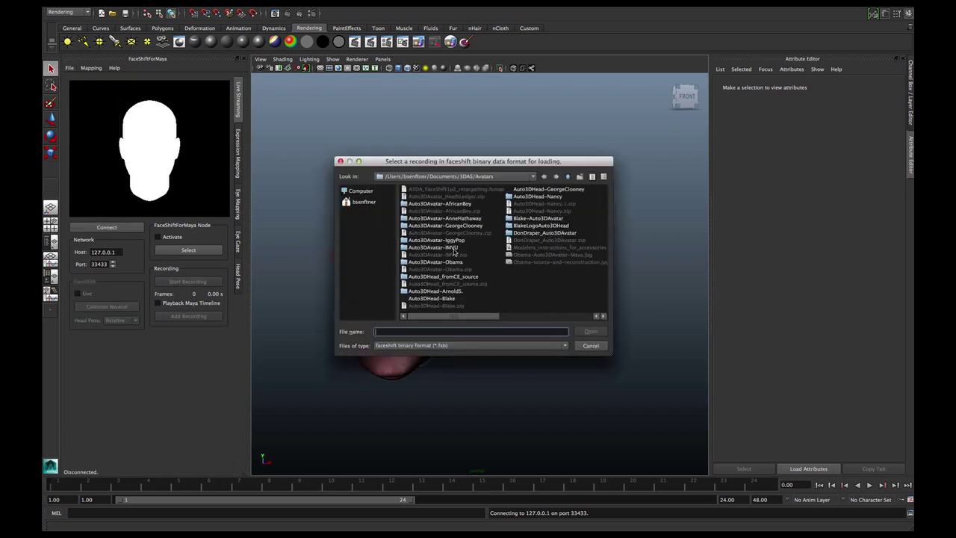
click(567, 177)
click(567, 177)
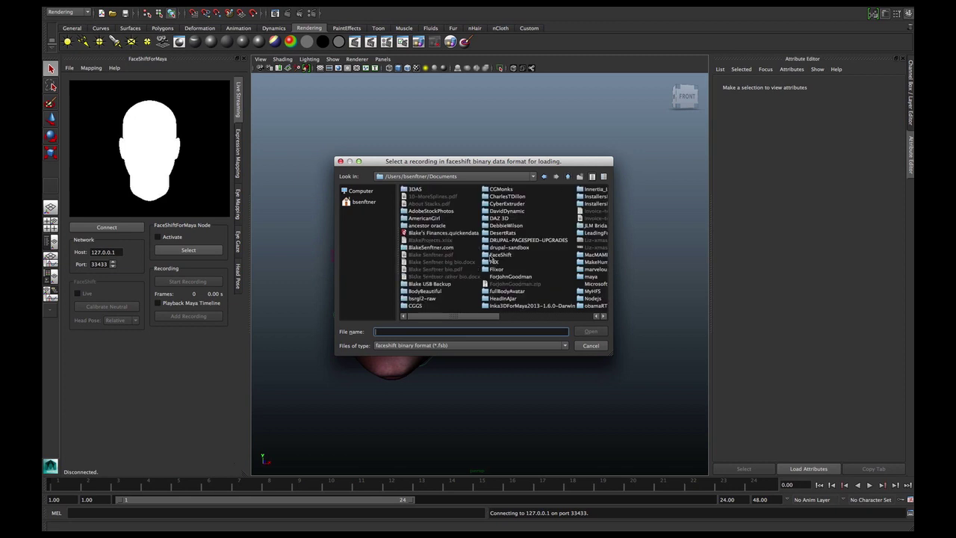
double_click(491, 256)
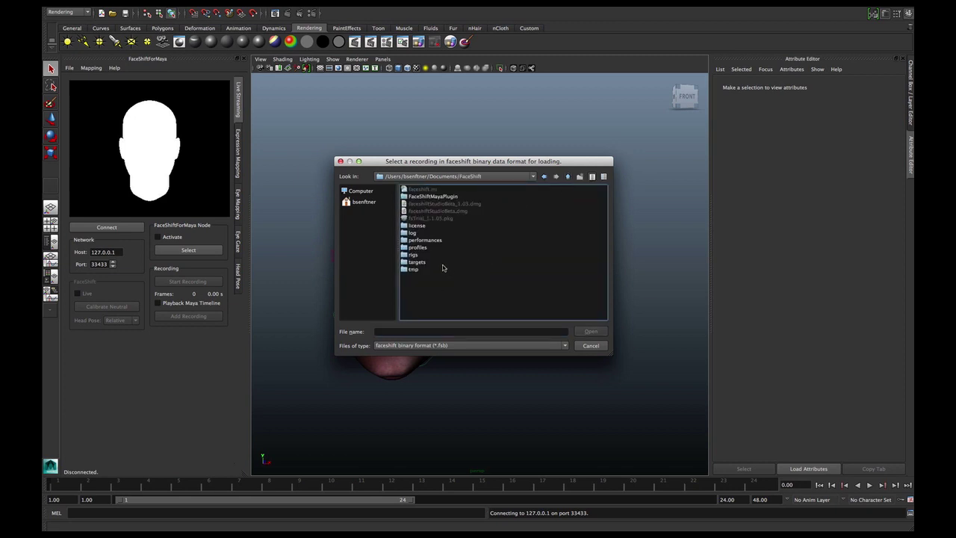
double_click(404, 240)
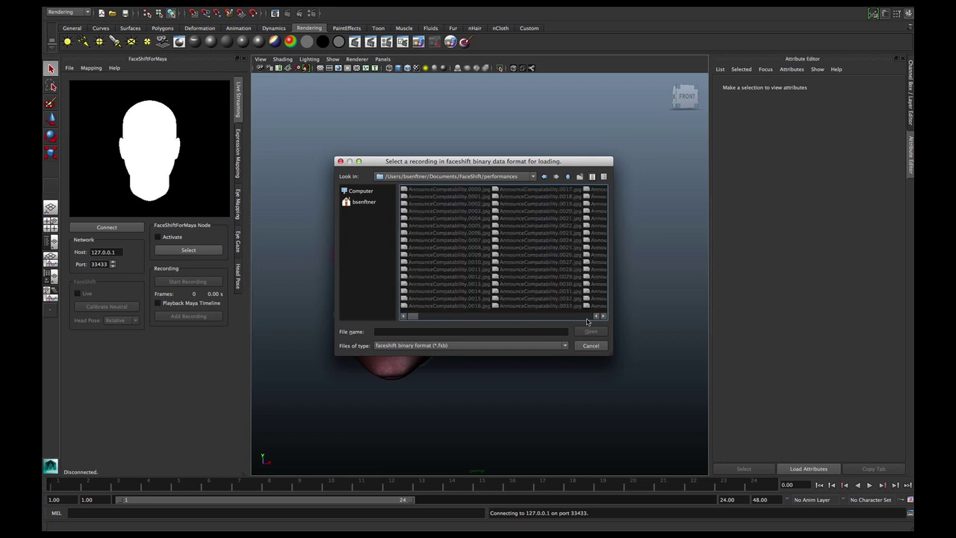
scroll(587, 321, right, 3)
drag(605, 316, 583, 315)
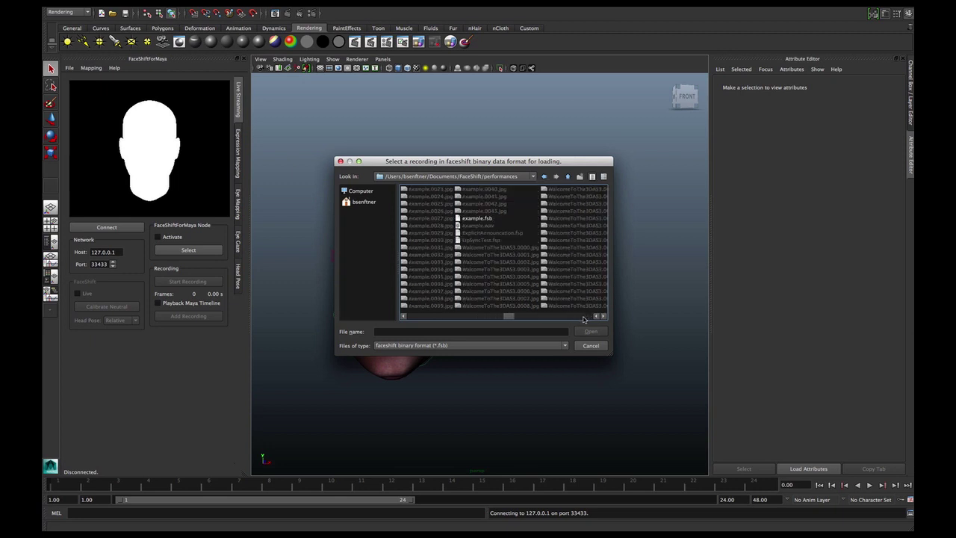
click(472, 218)
click(587, 331)
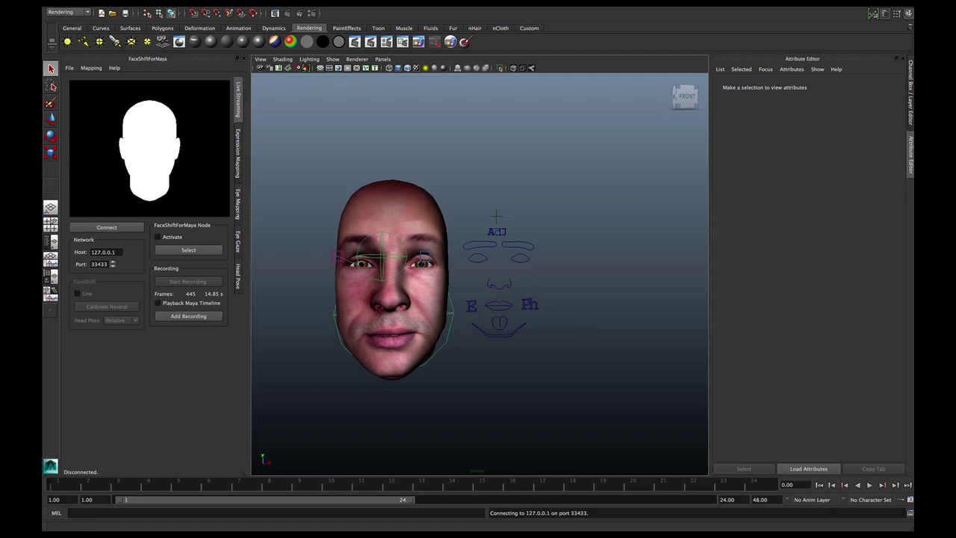
Step: Bring up Maya's Import file chooser and navigate up to the Documents folder
click(106, 7)
key(Return)
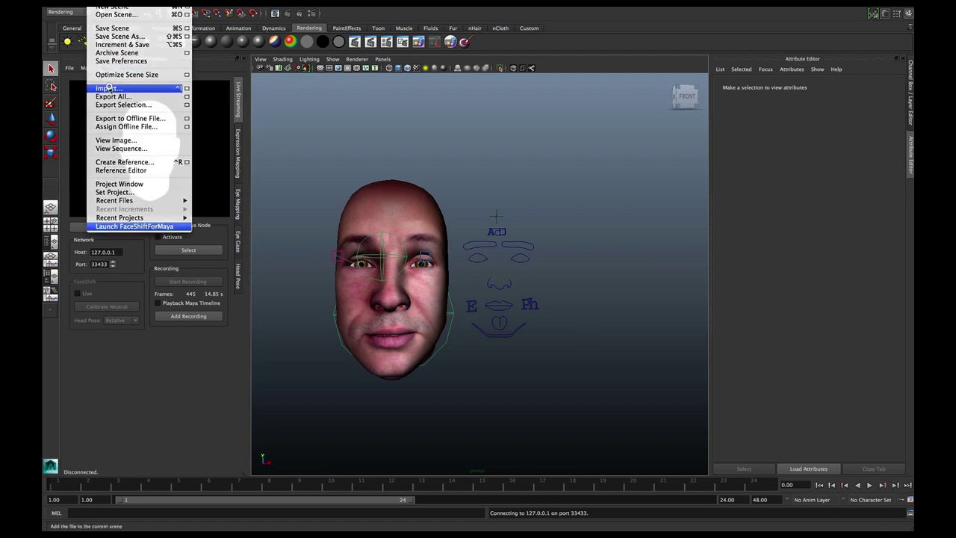
key(ctrl+i)
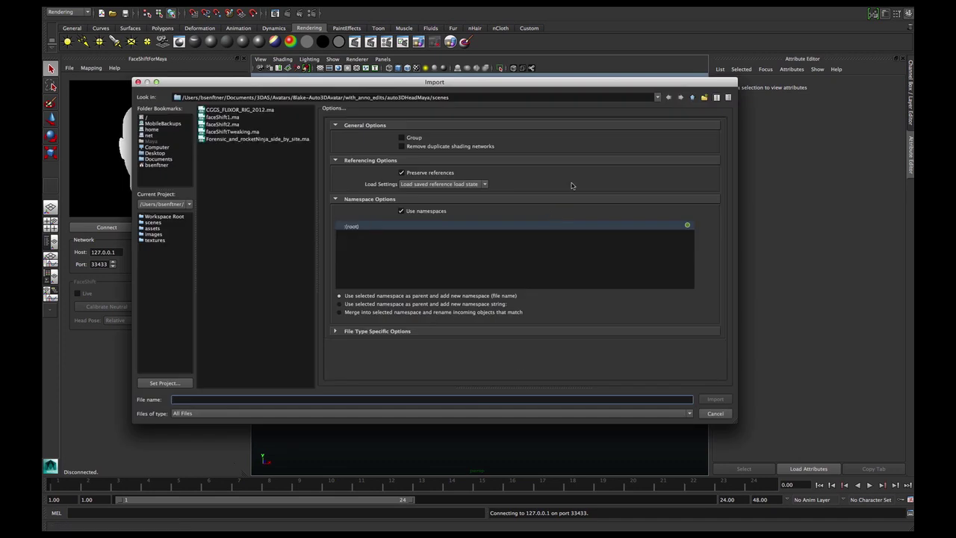
click(692, 98)
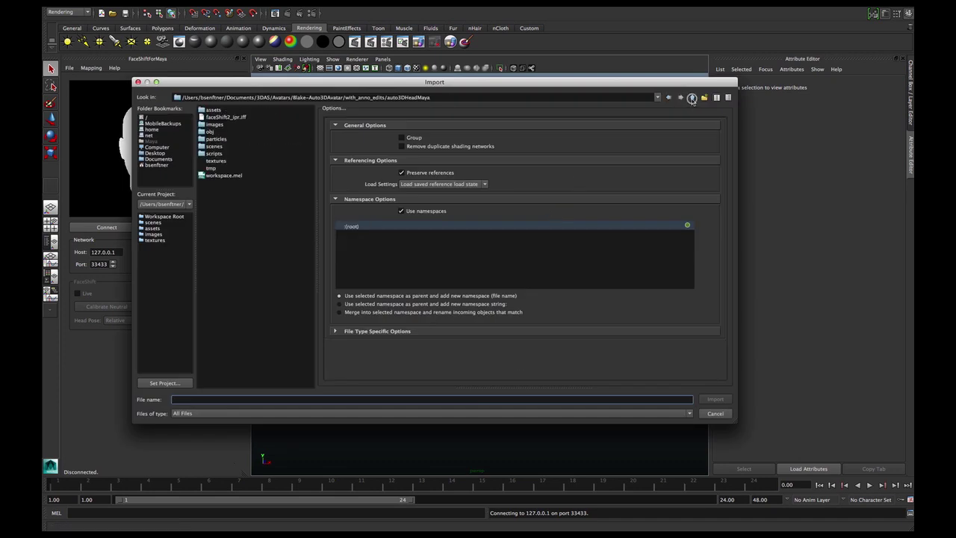
click(692, 97)
click(692, 98)
click(692, 98)
click(691, 98)
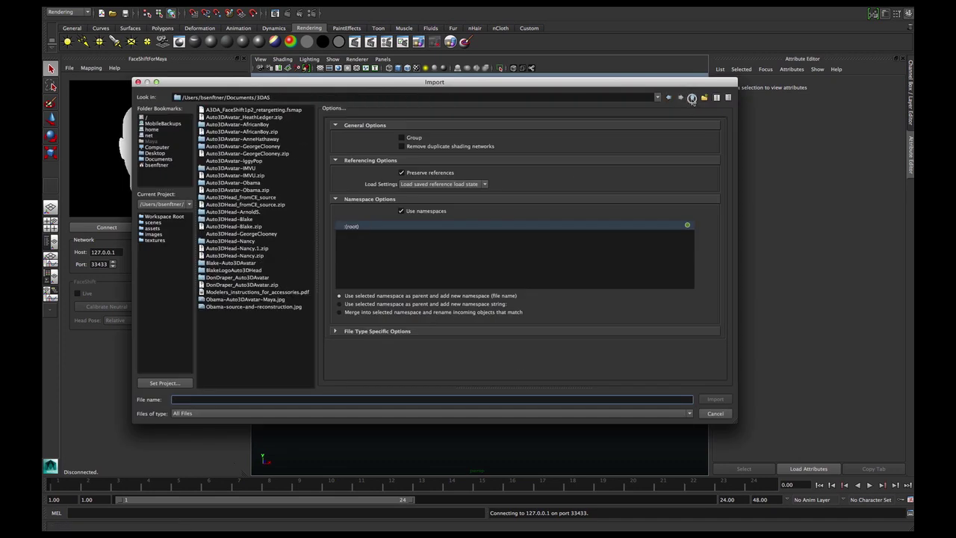
click(691, 98)
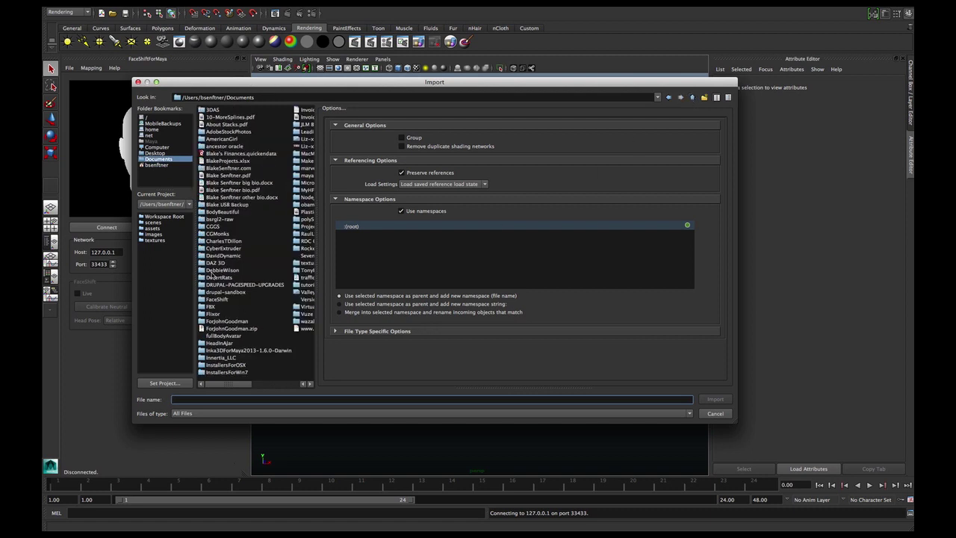
Step: Import example.wav from FaceShift/performances into the scene
double_click(202, 299)
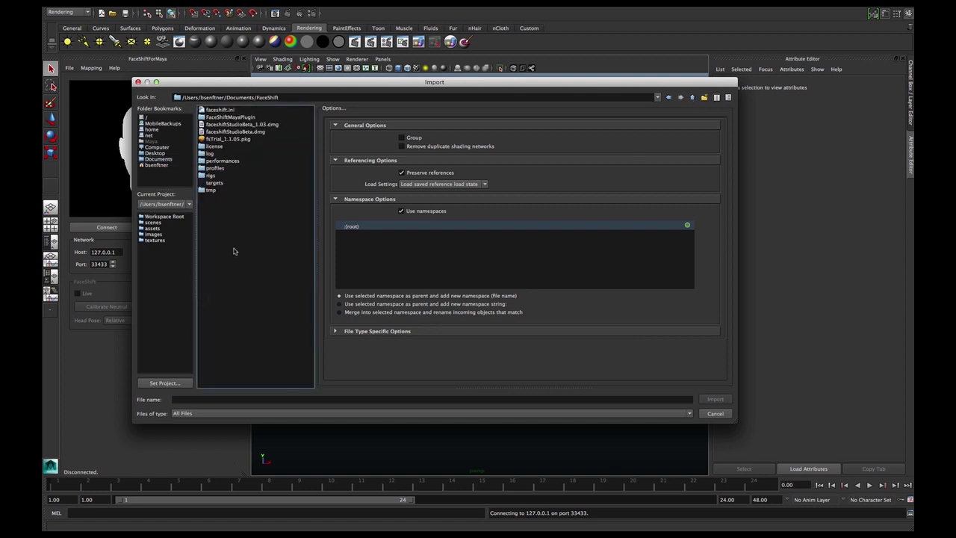
double_click(203, 162)
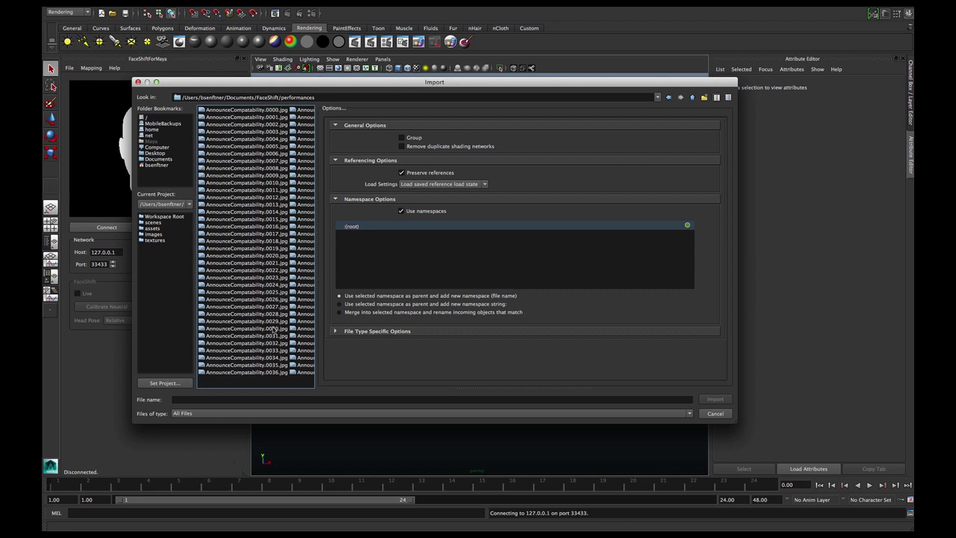
click(291, 384)
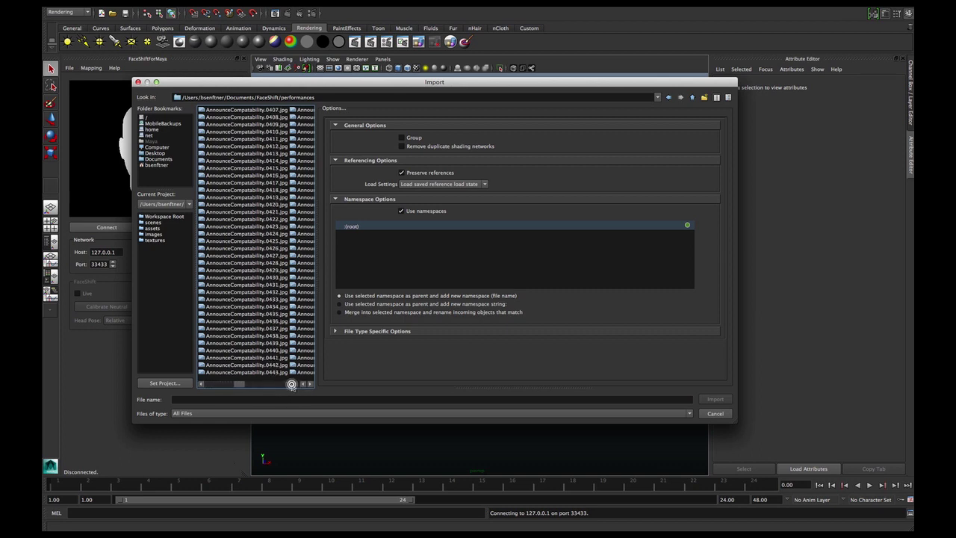
click(291, 384)
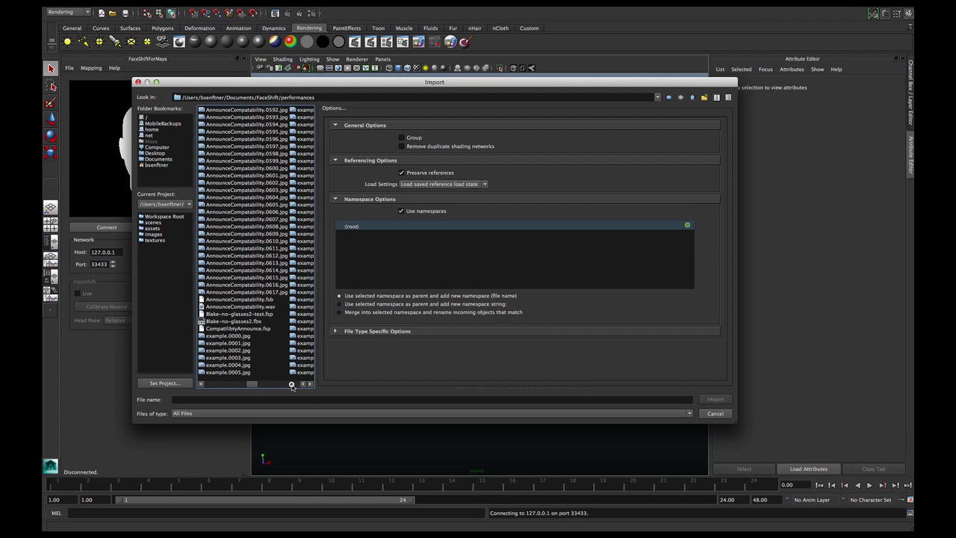
click(291, 384)
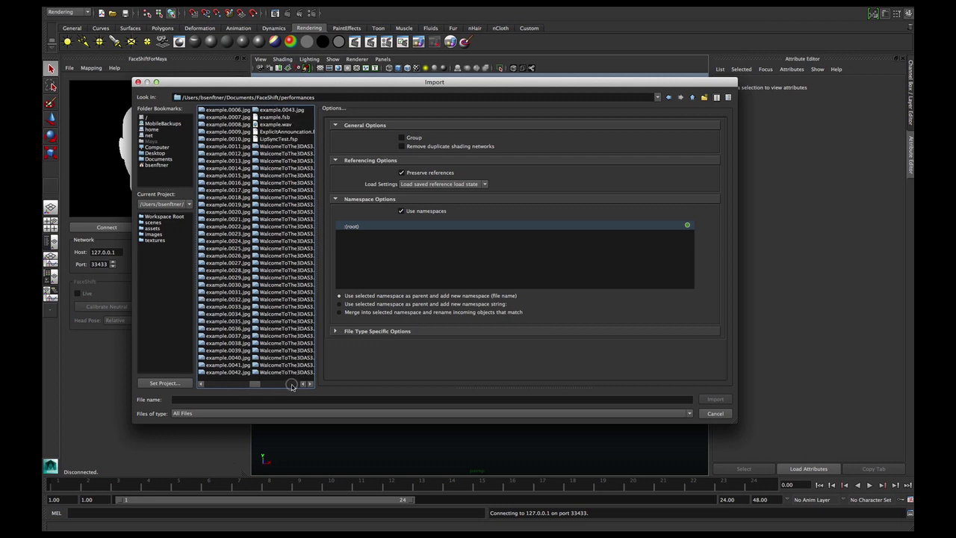
click(271, 126)
click(715, 400)
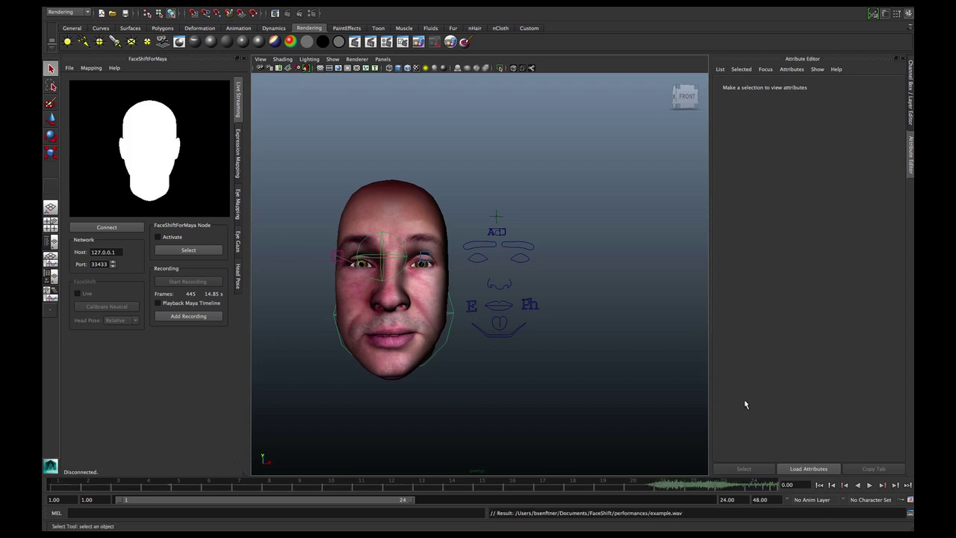
Step: Set animation and playback end frames to 445, then keyframe the example.fsb recording onto the rig
double_click(759, 499)
text(445)
key(Return)
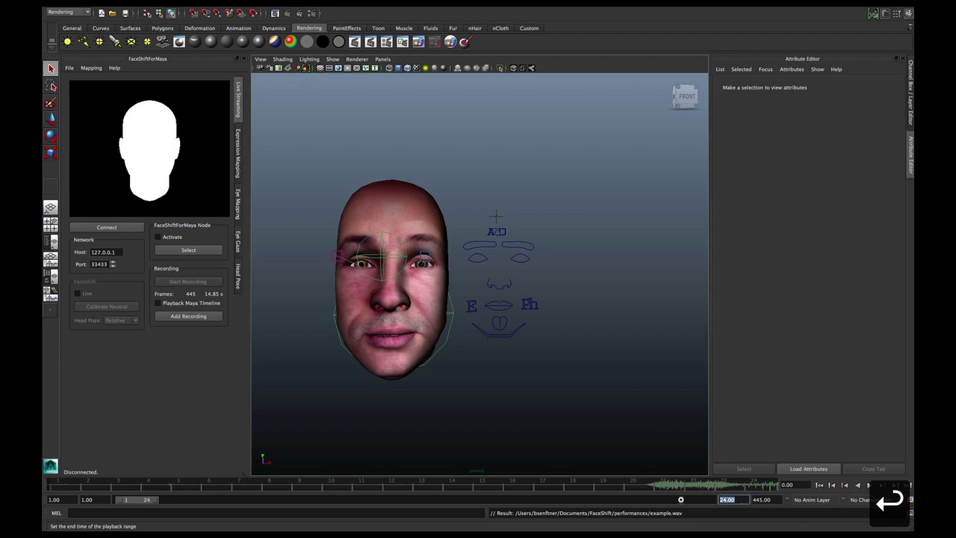
click(726, 499)
text(445)
key(Return)
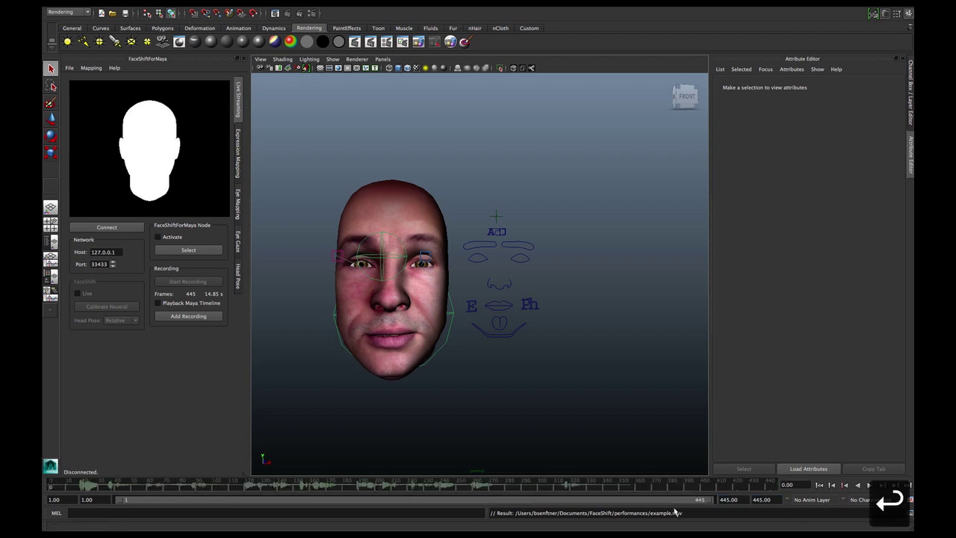
click(181, 316)
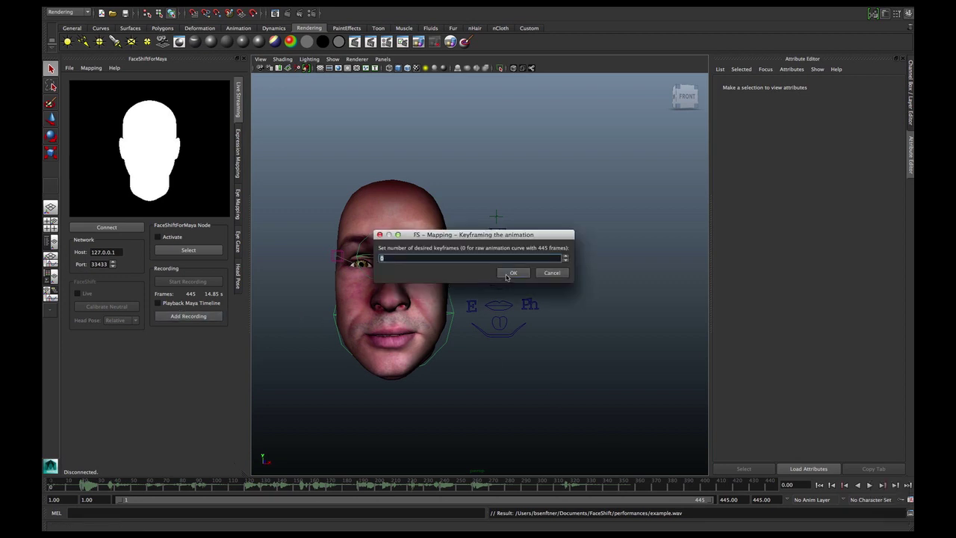
click(513, 273)
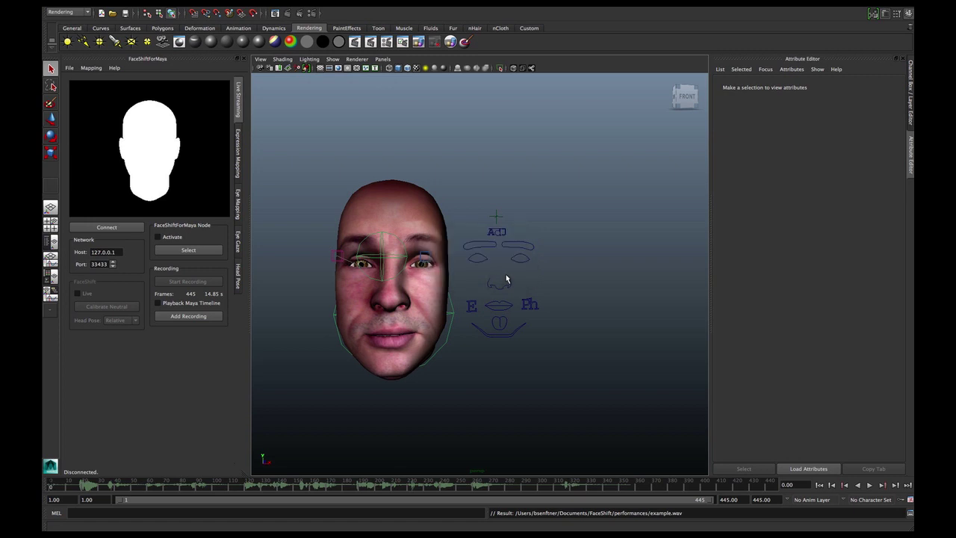
Step: Play the keyframed example.fsb facial animation with audio, stop at frame 112, and select the head mesh
click(870, 486)
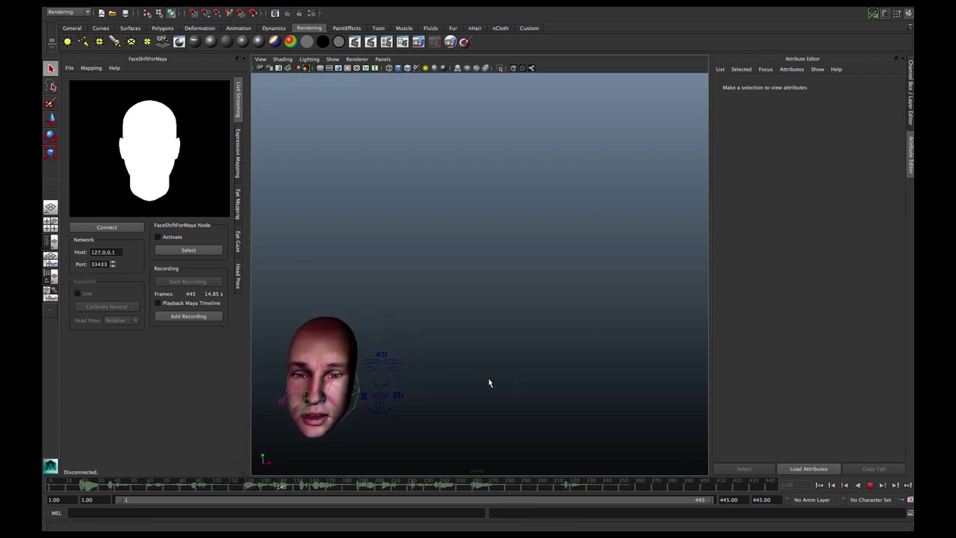
alt+middle_drag(495, 341, 542, 285)
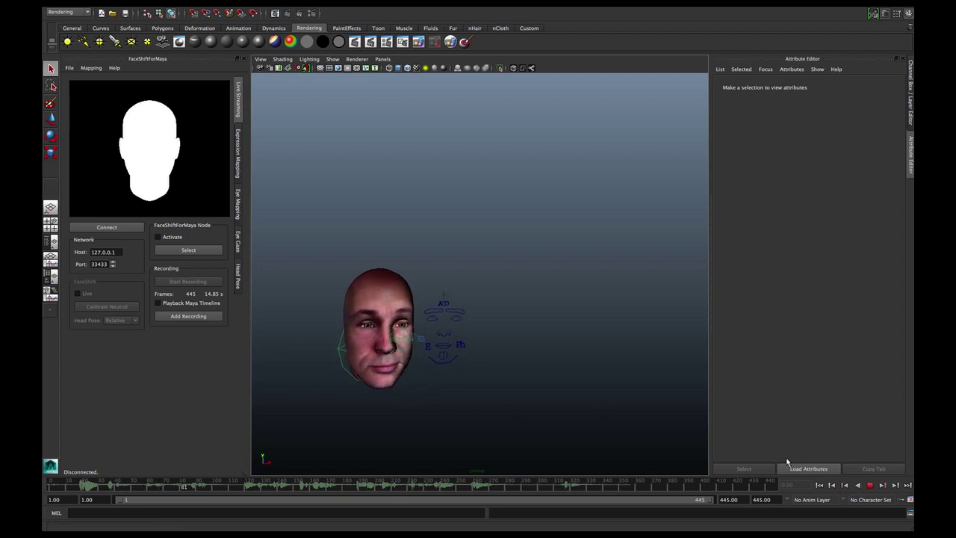
click(869, 485)
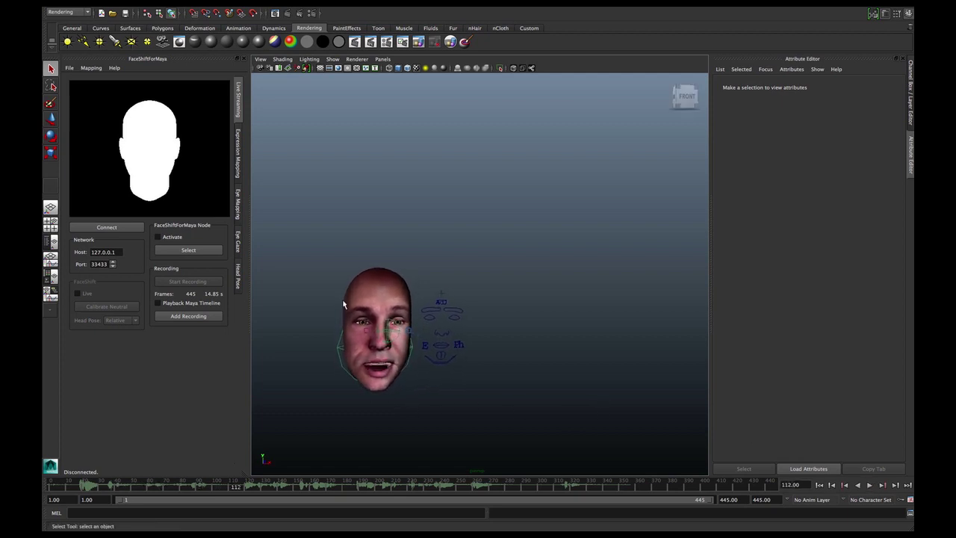
click(382, 295)
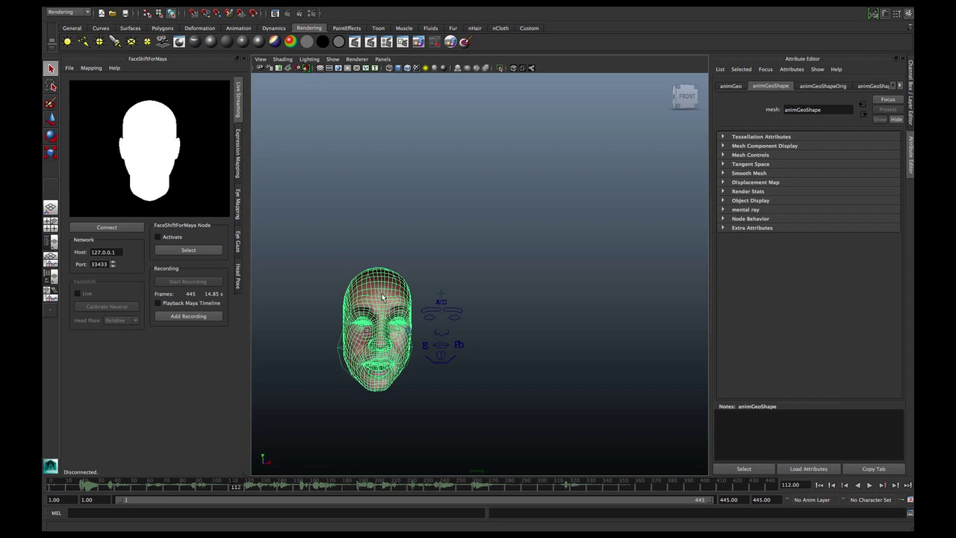
Step: Frame the head with textured shading and orbit to a close front view
key(6)
key(f)
click(587, 416)
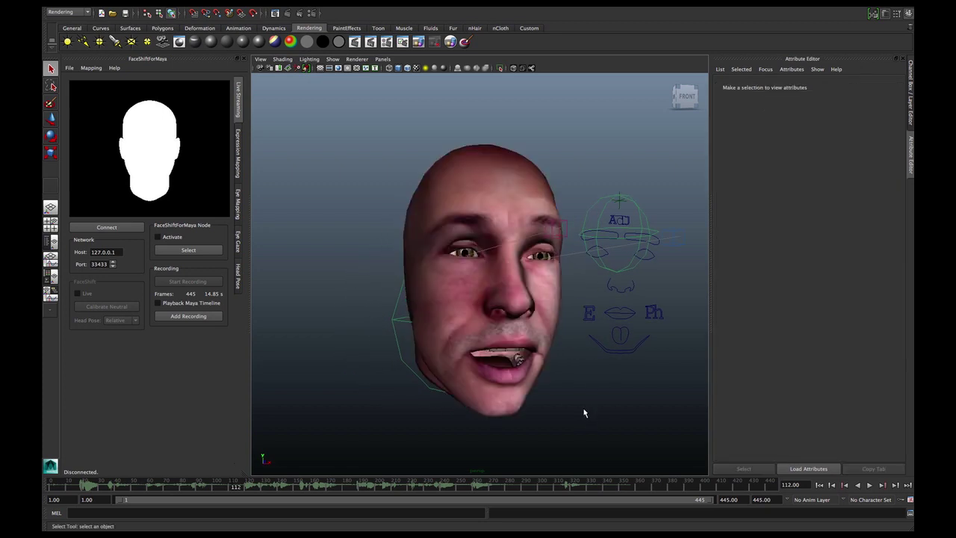
alt+drag(585, 412, 560, 407)
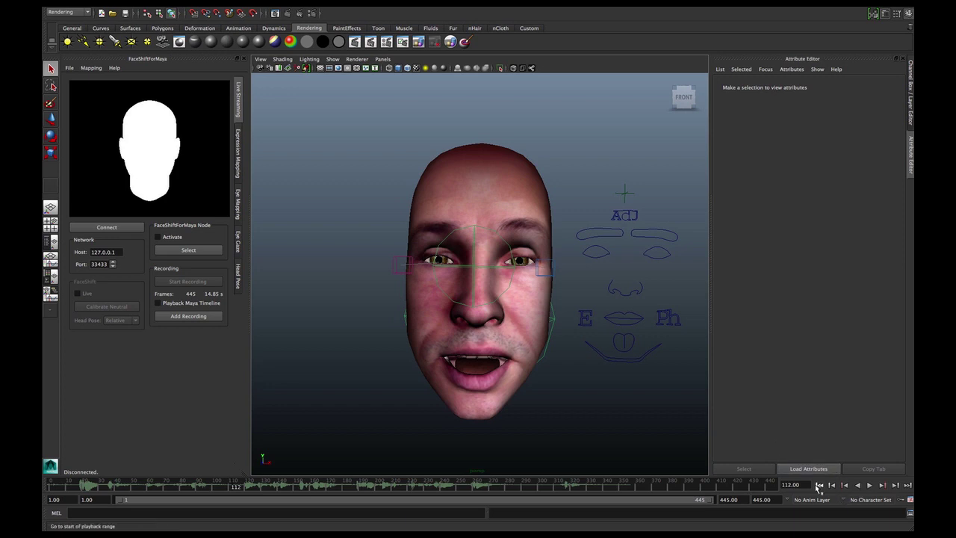
Step: Replay the animation from the start, stop at frame 189, and return to faceshift
click(818, 486)
click(869, 485)
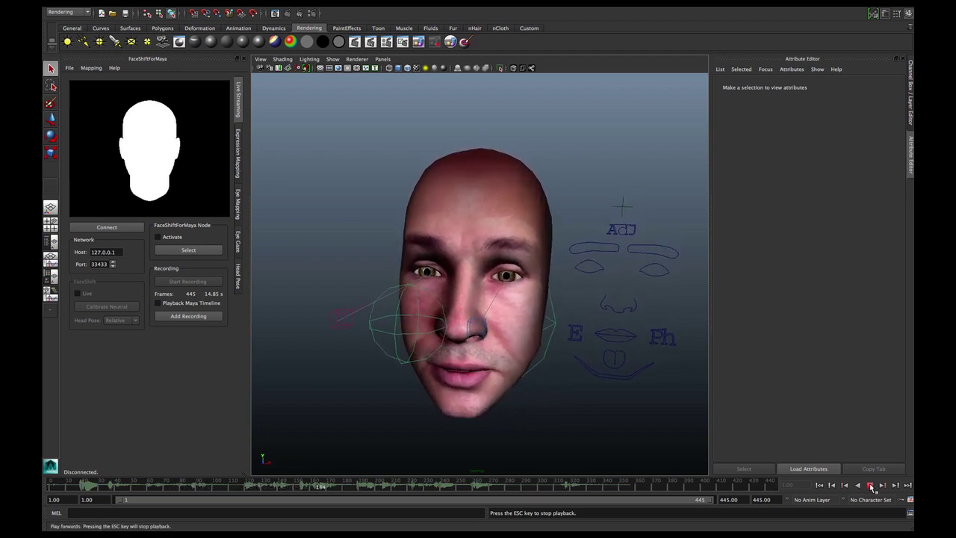
click(870, 485)
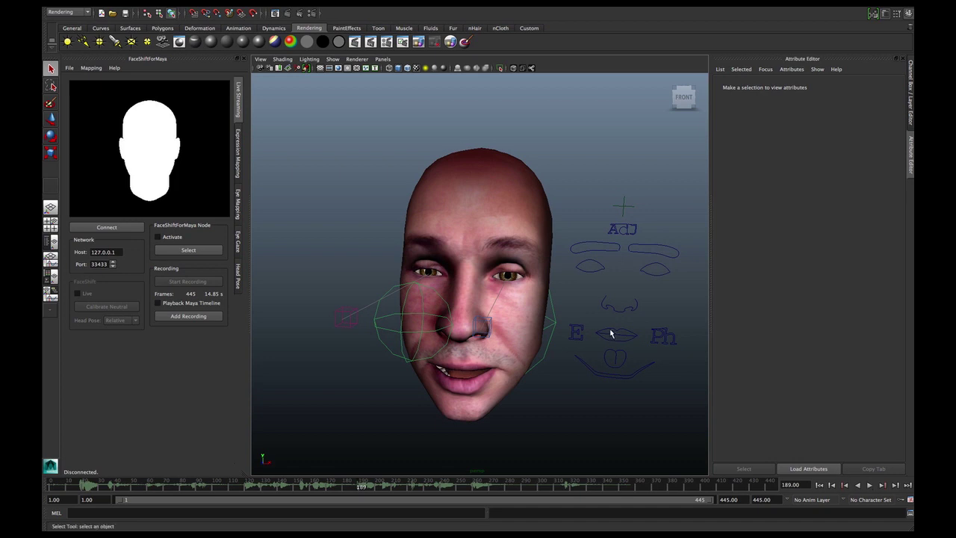
key(super+Tab)
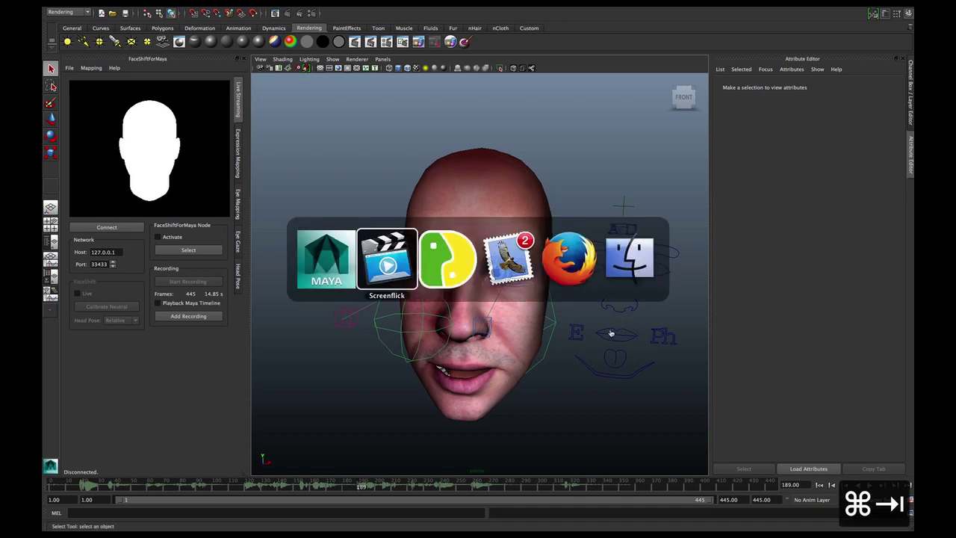
key(super+Tab)
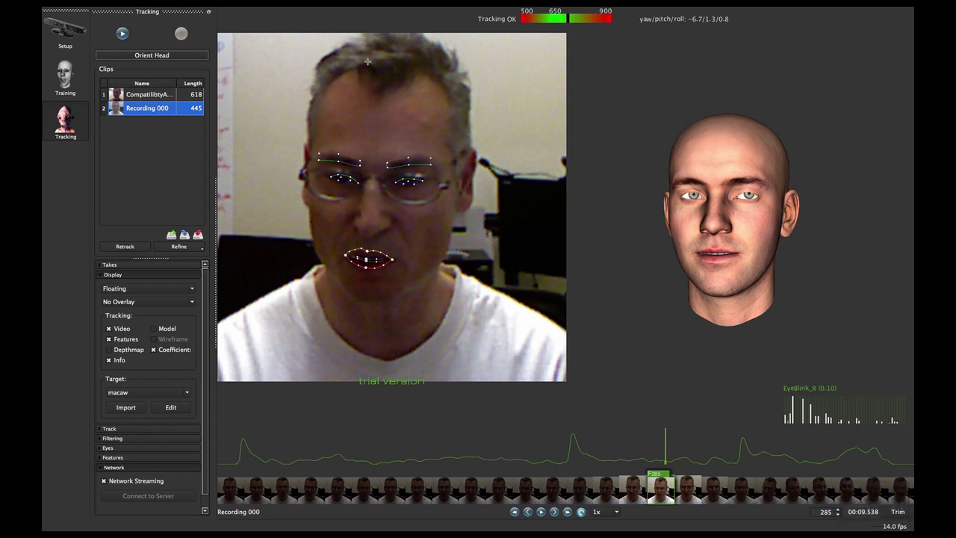